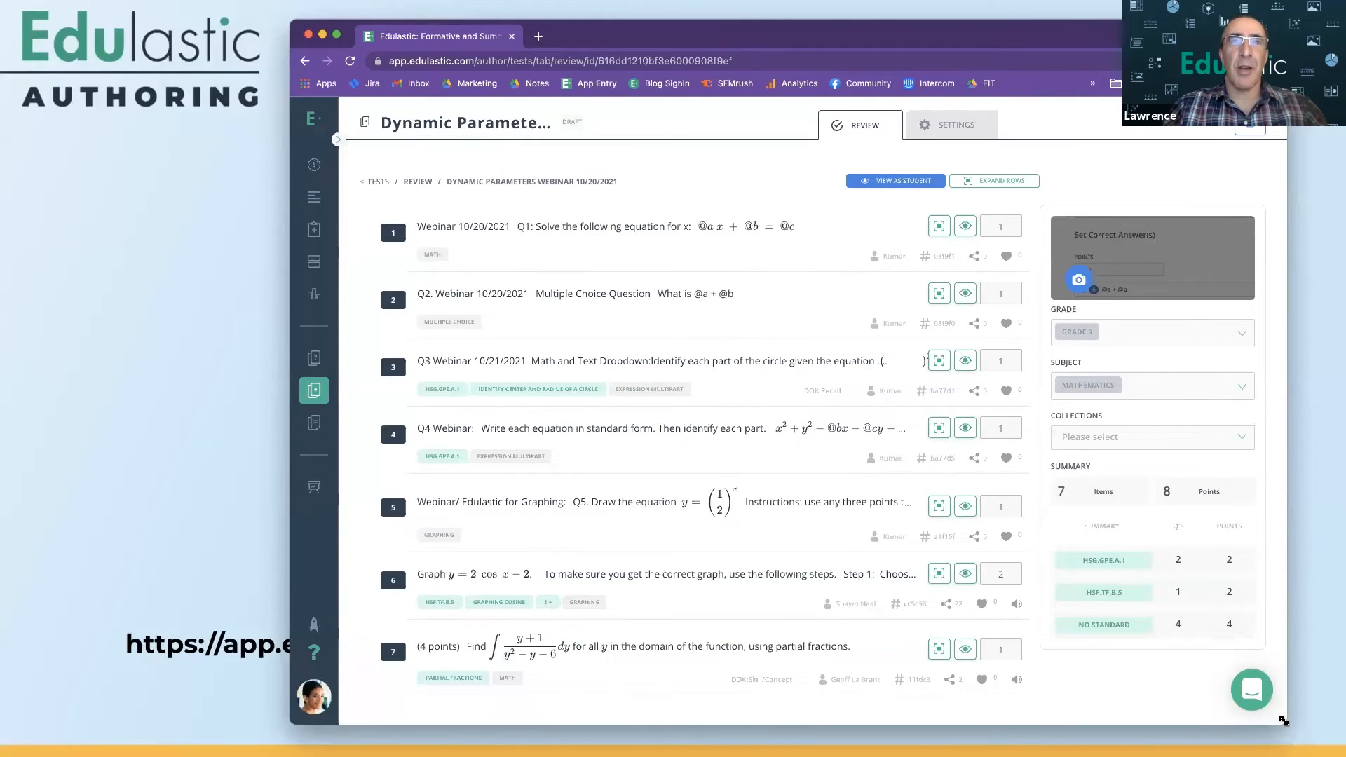
- View the Dynamic Parameters test as a student and go through the first questions up to the exponential graphing question
{"action": "left_click_drag", "start_coordinate": [1283, 720], "coordinate": [1322, 748]}
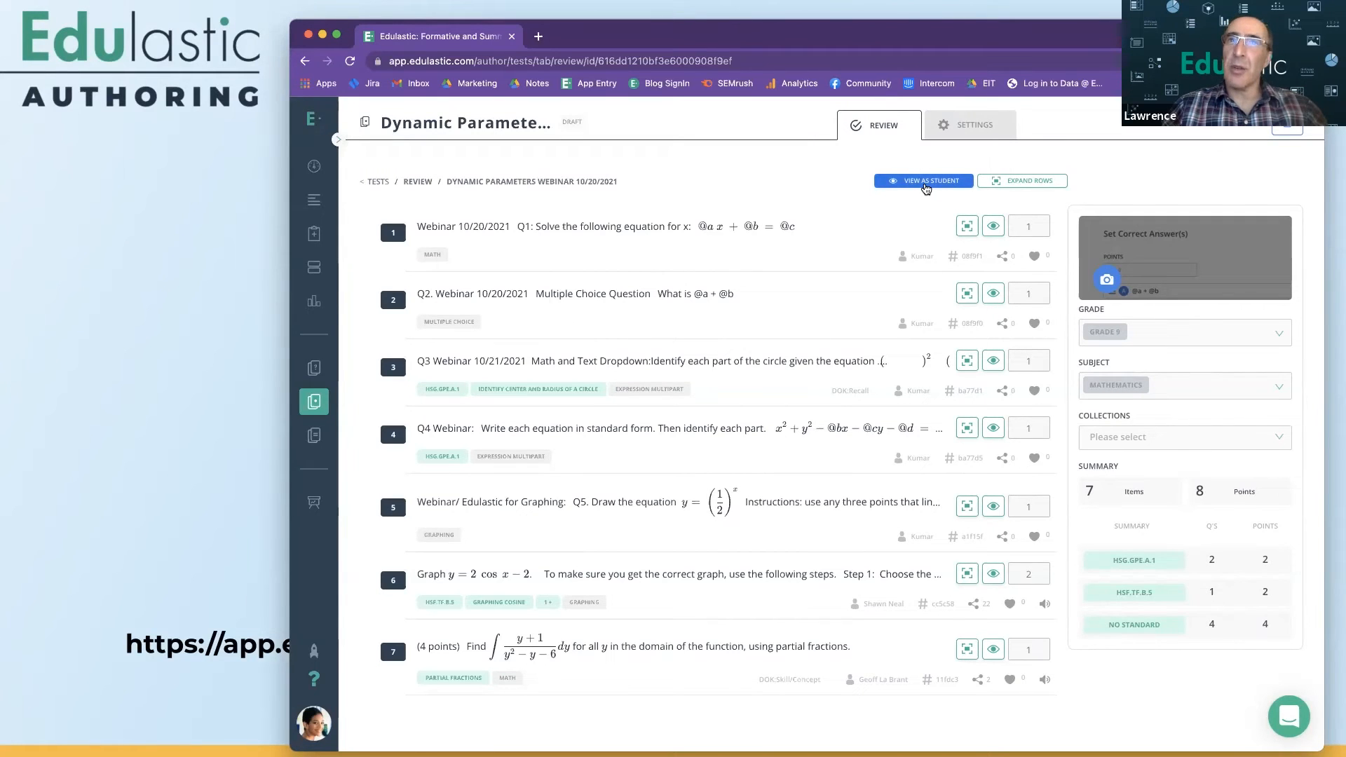
{"action": "left_click", "coordinate": [925, 184]}
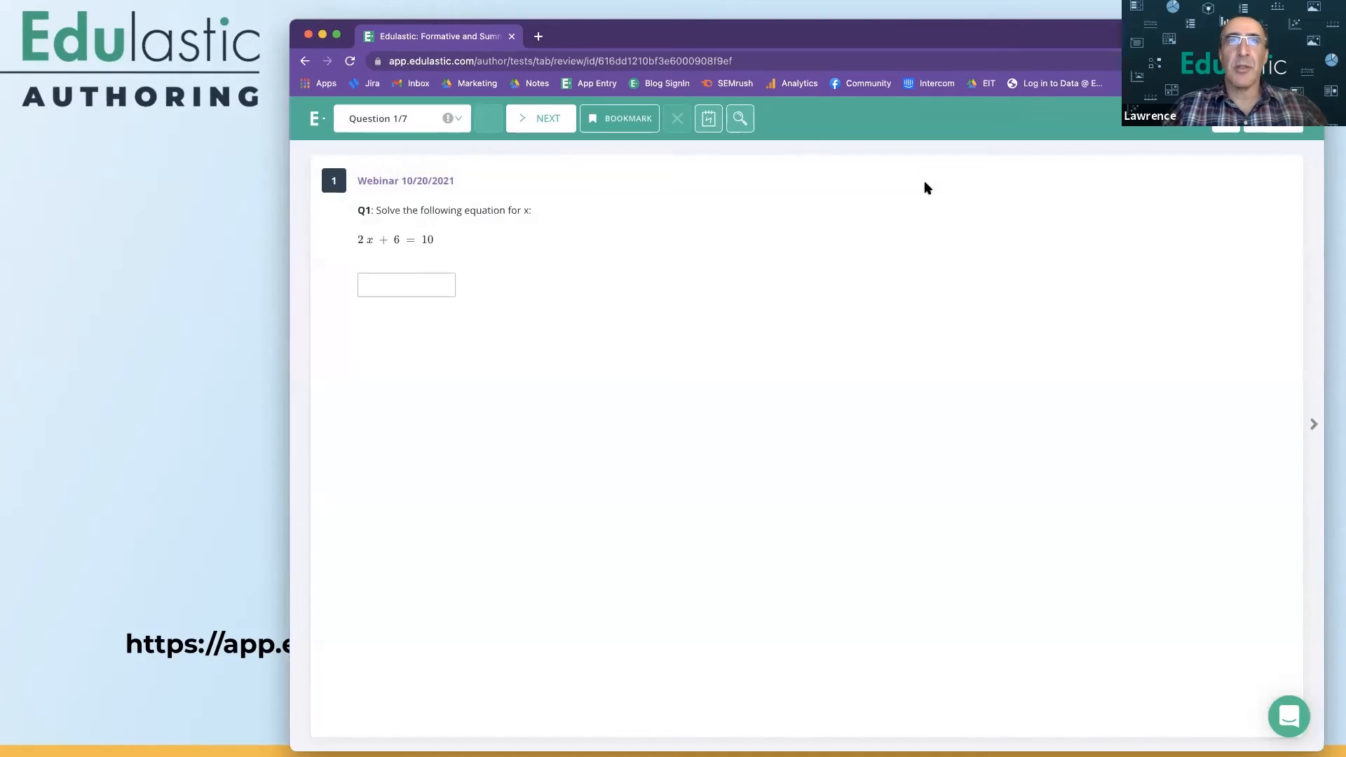
{"action": "left_click", "coordinate": [551, 120]}
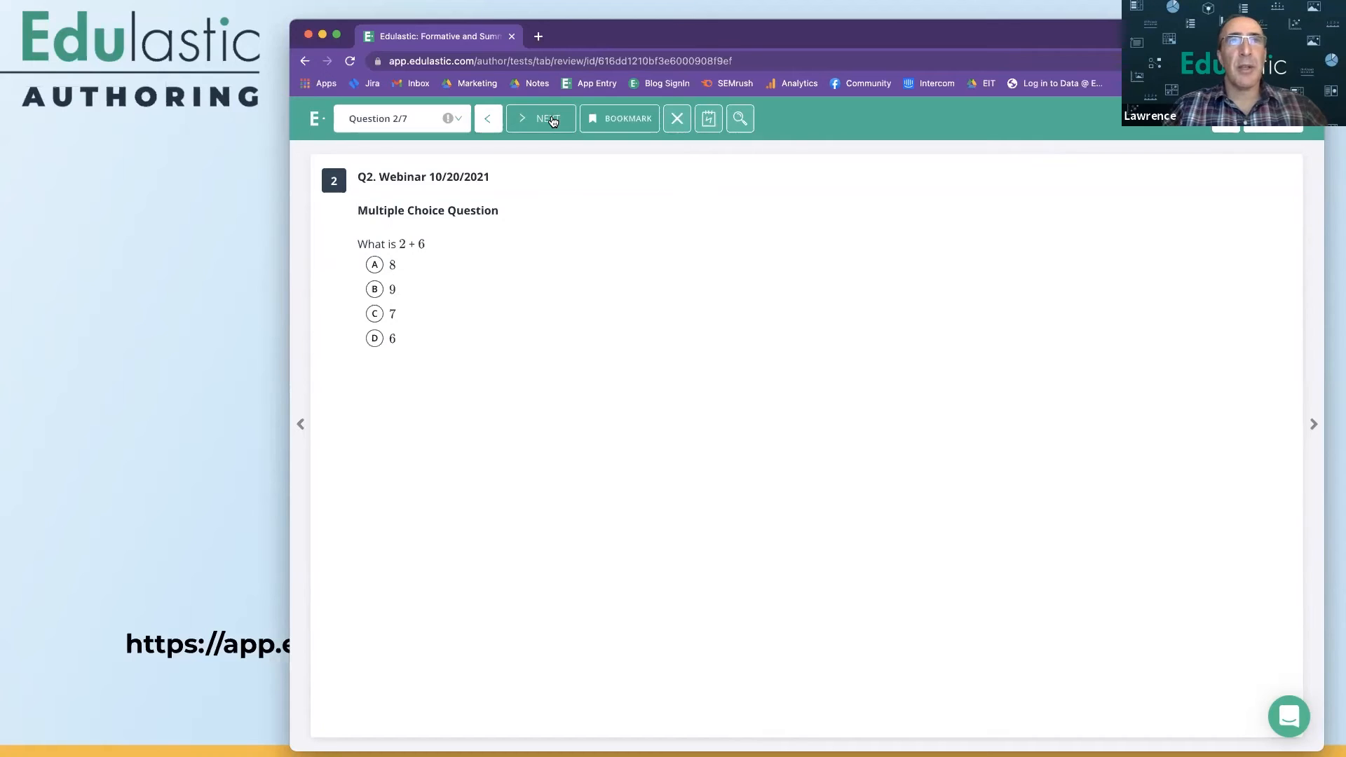
{"action": "left_click", "coordinate": [552, 120]}
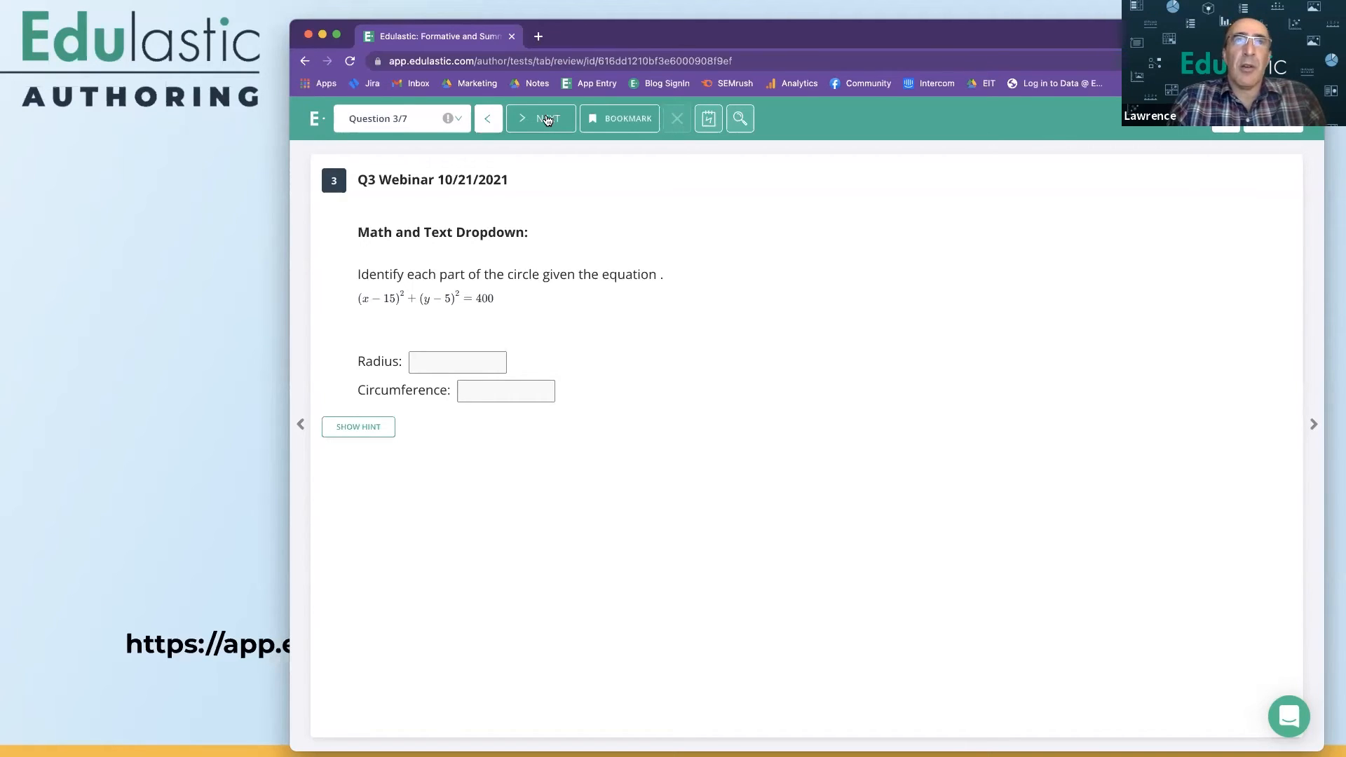
{"action": "left_click", "coordinate": [550, 120]}
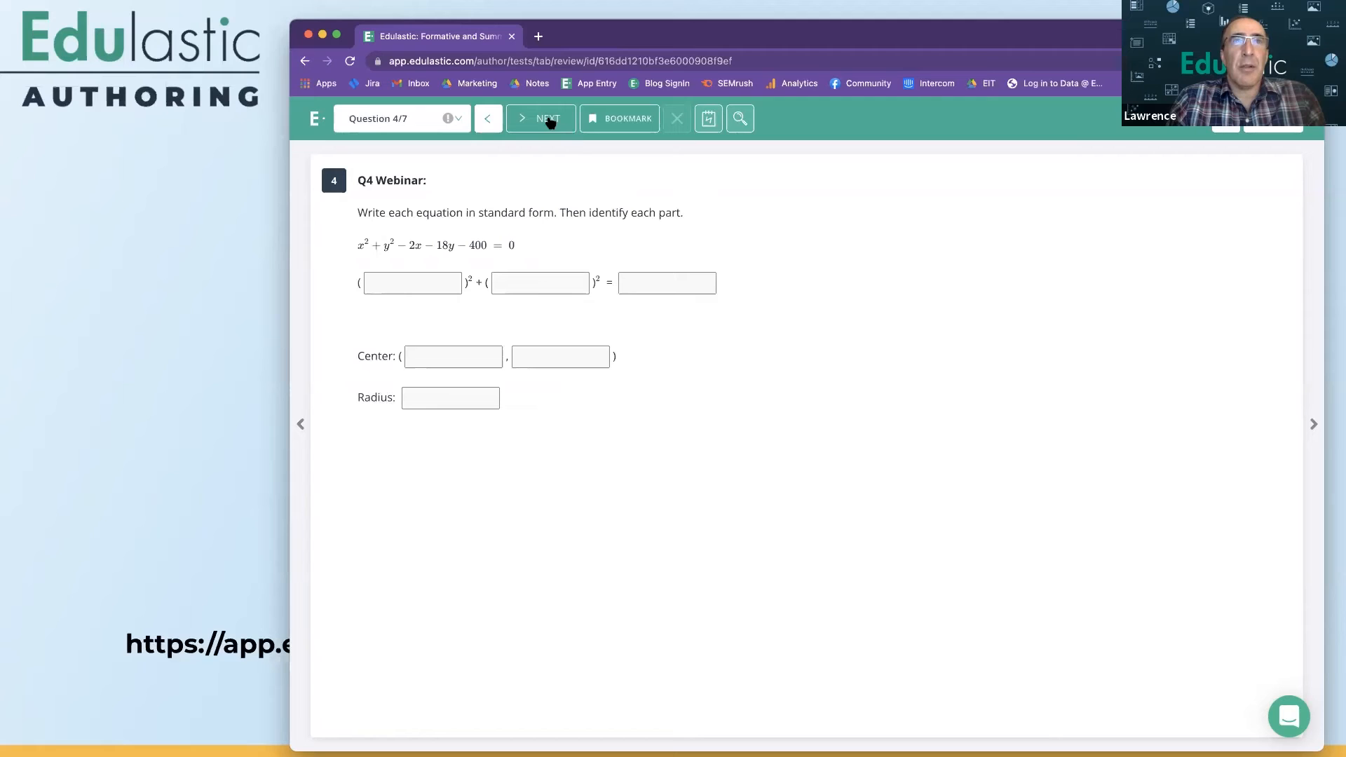
{"action": "left_click", "coordinate": [550, 122]}
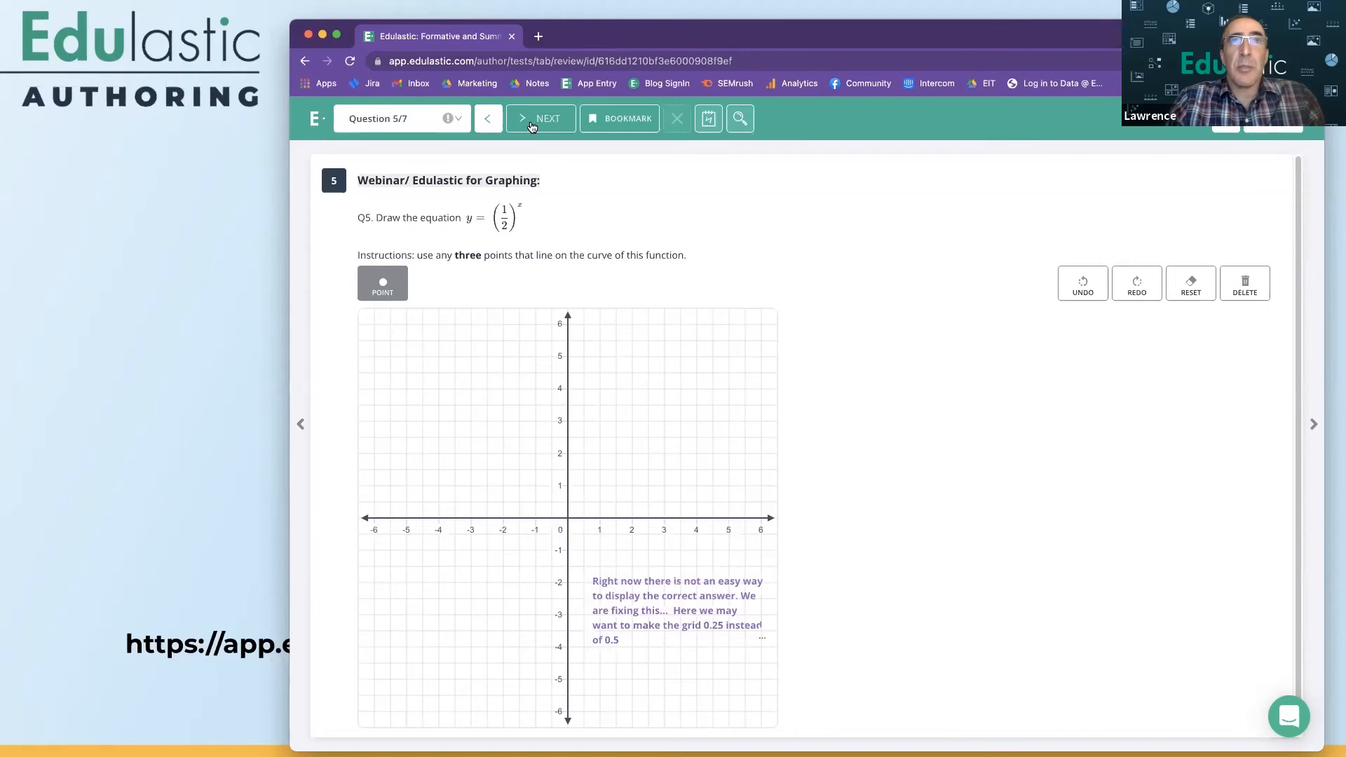
- Examine the exponential graph, cosine graph and partial fractions questions, and exit the student view
{"action": "scroll", "coordinate": [984, 398], "scroll_direction": "down", "scroll_amount": 1}
{"action": "scroll", "coordinate": [985, 398], "scroll_direction": "up", "scroll_amount": 1}
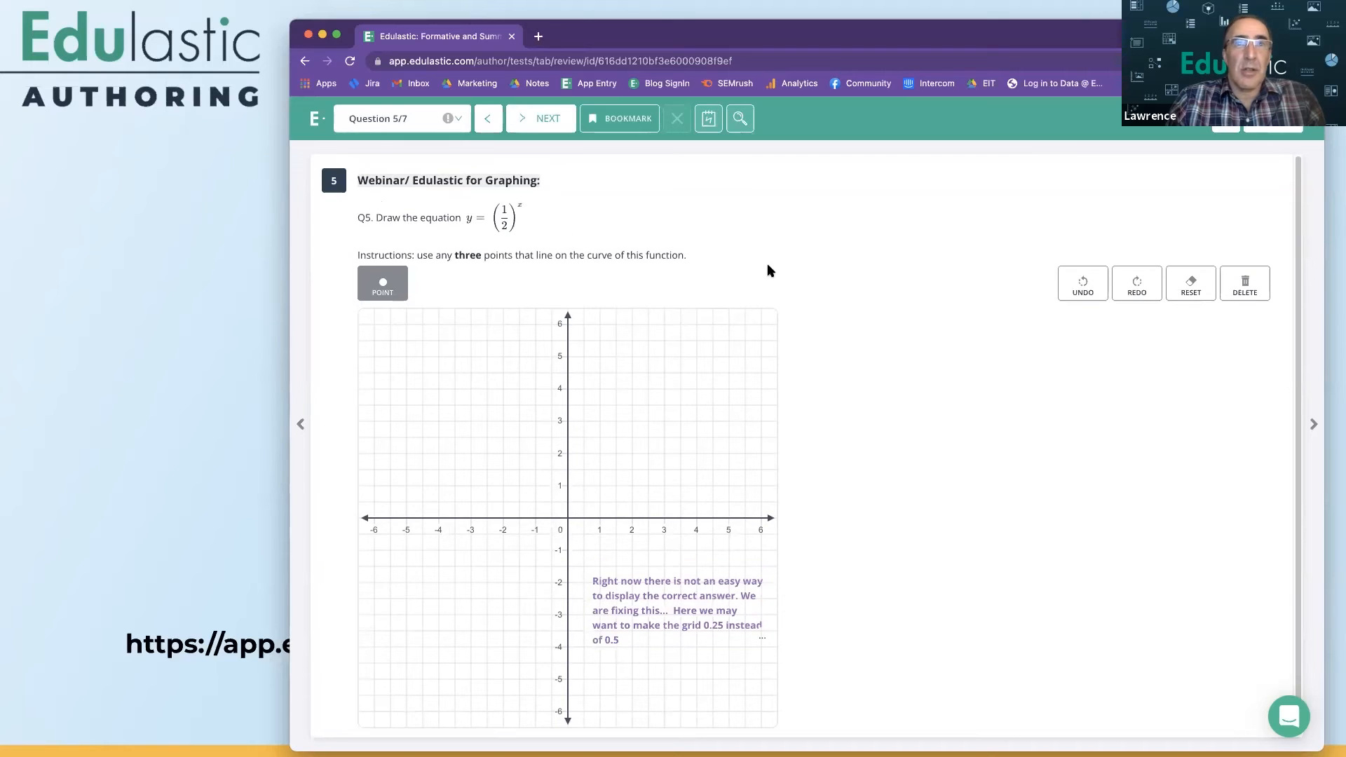
{"action": "left_click", "coordinate": [538, 124]}
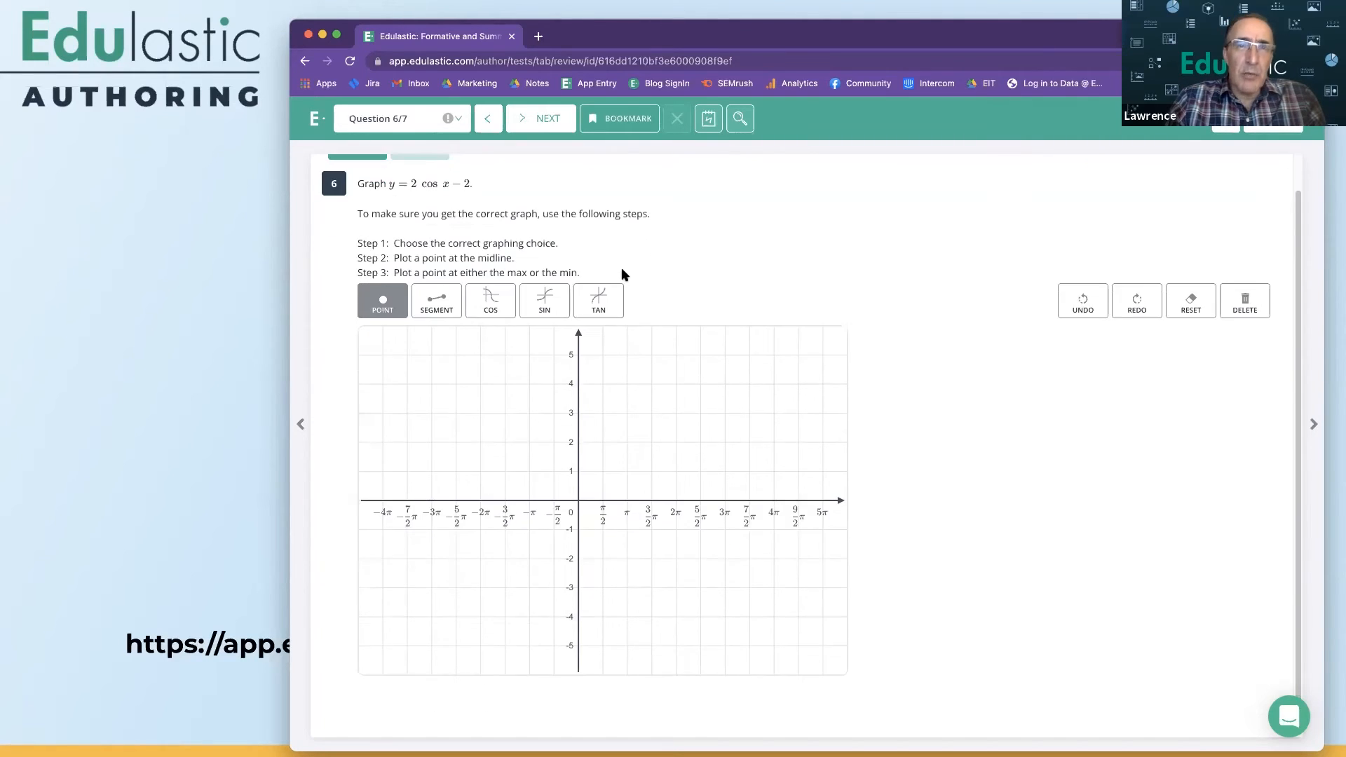
{"action": "left_click", "coordinate": [491, 336]}
{"action": "scroll", "coordinate": [633, 395], "scroll_direction": "down", "scroll_amount": 1}
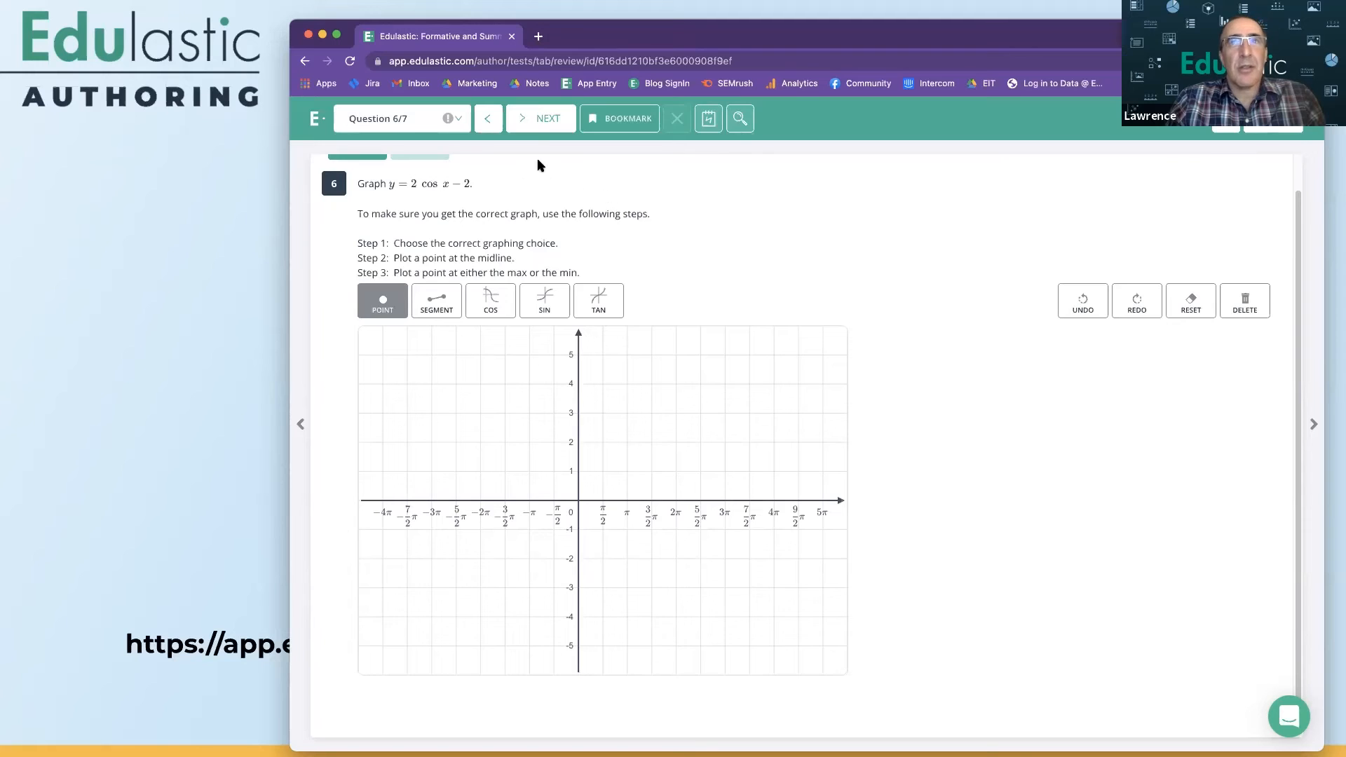
{"action": "left_click", "coordinate": [538, 126]}
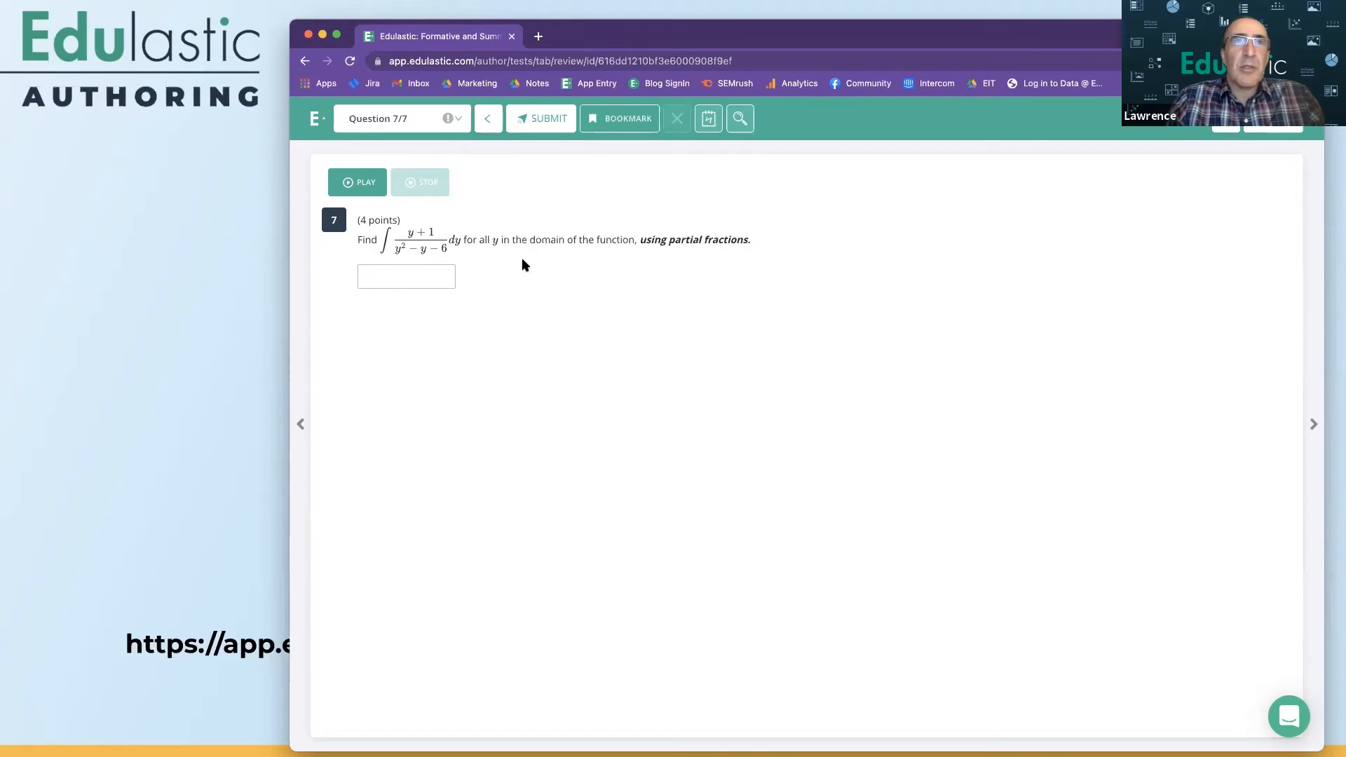
{"action": "left_click_drag", "start_coordinate": [676, 15], "coordinate": [677, 5]}
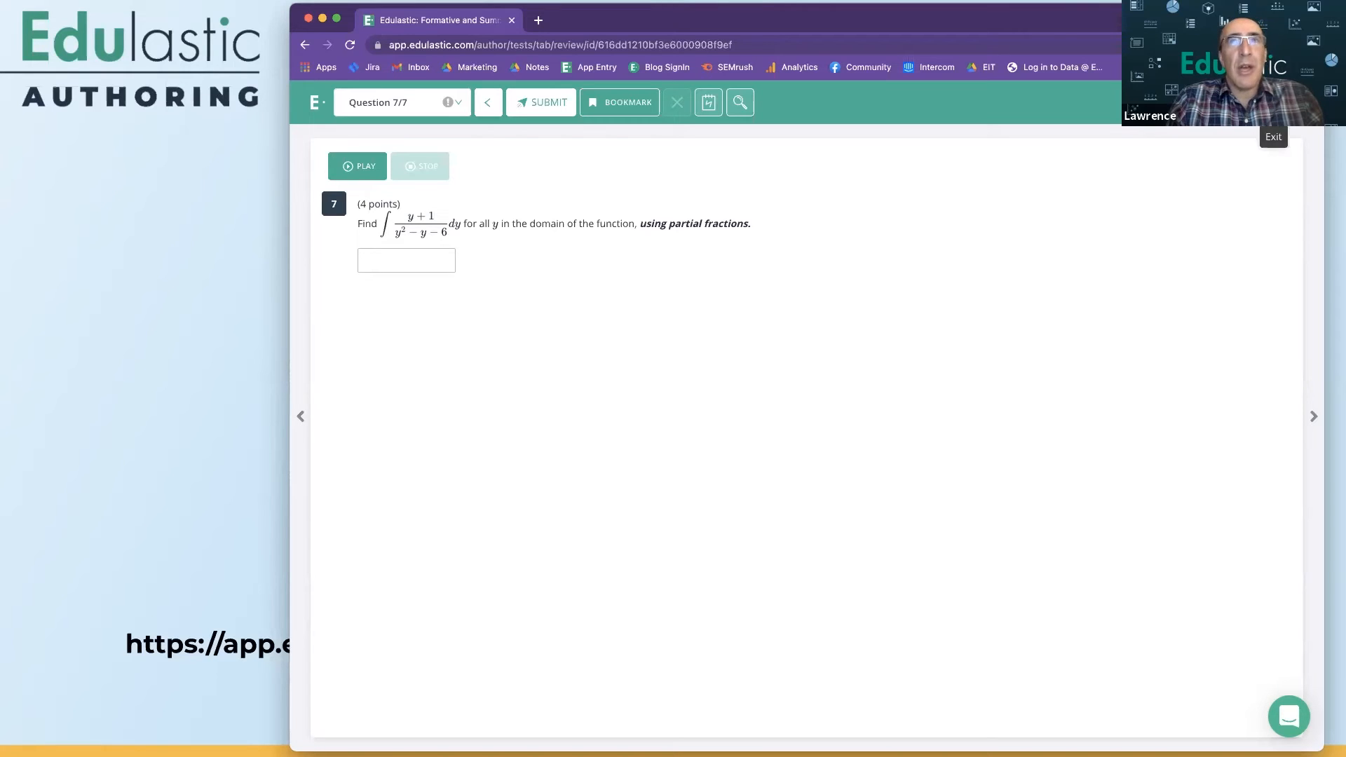
{"action": "left_click", "coordinate": [1273, 103]}
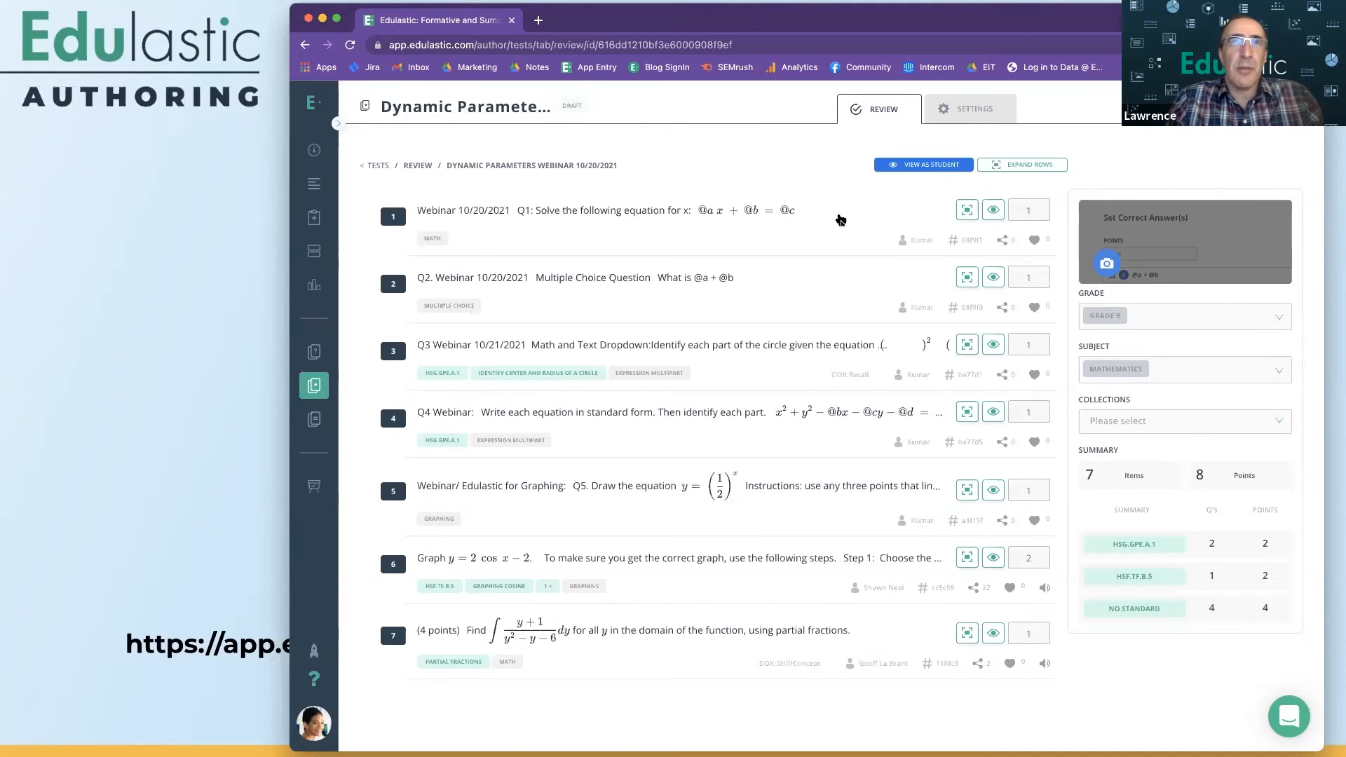
- Preview the first question of the test, check the test's settings page, and return to the review page
{"action": "left_click", "coordinate": [839, 218]}
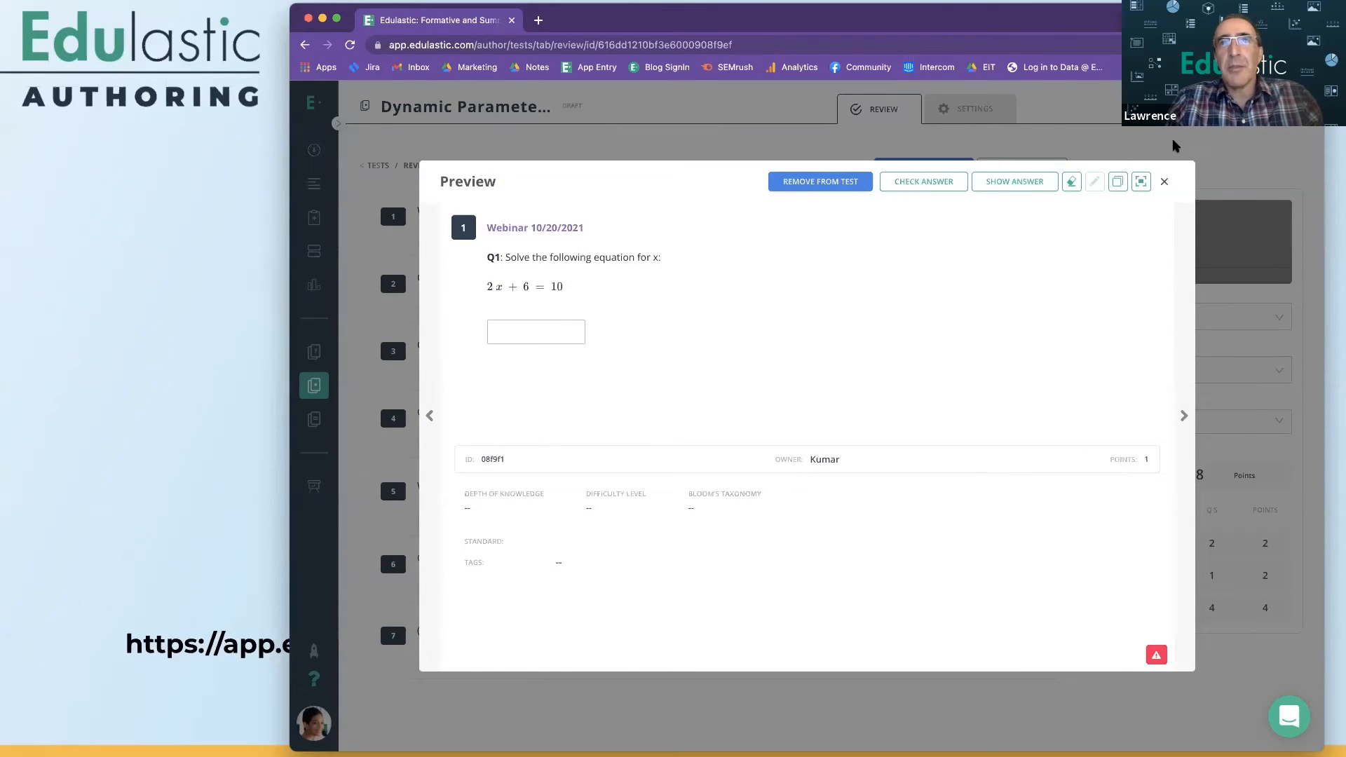
{"action": "left_click", "coordinate": [1164, 184]}
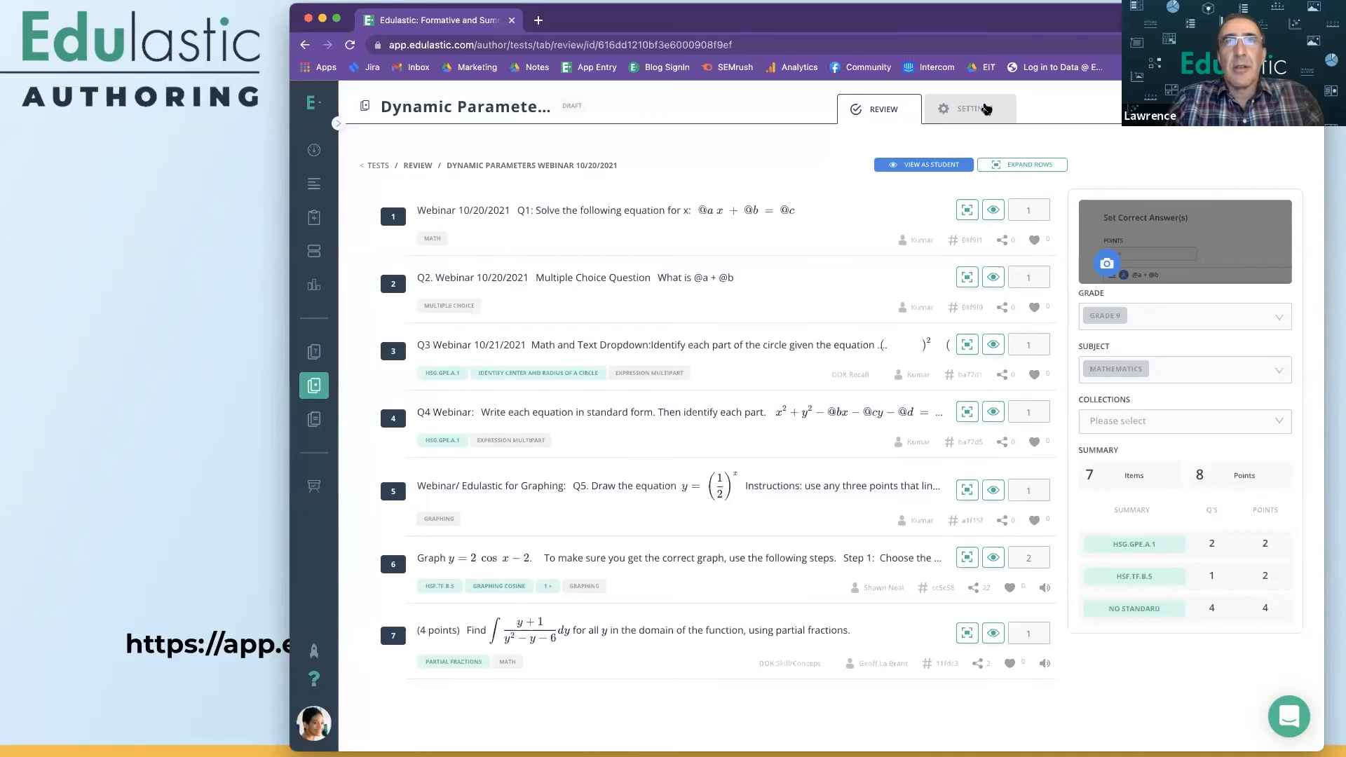
{"action": "left_click", "coordinate": [974, 109]}
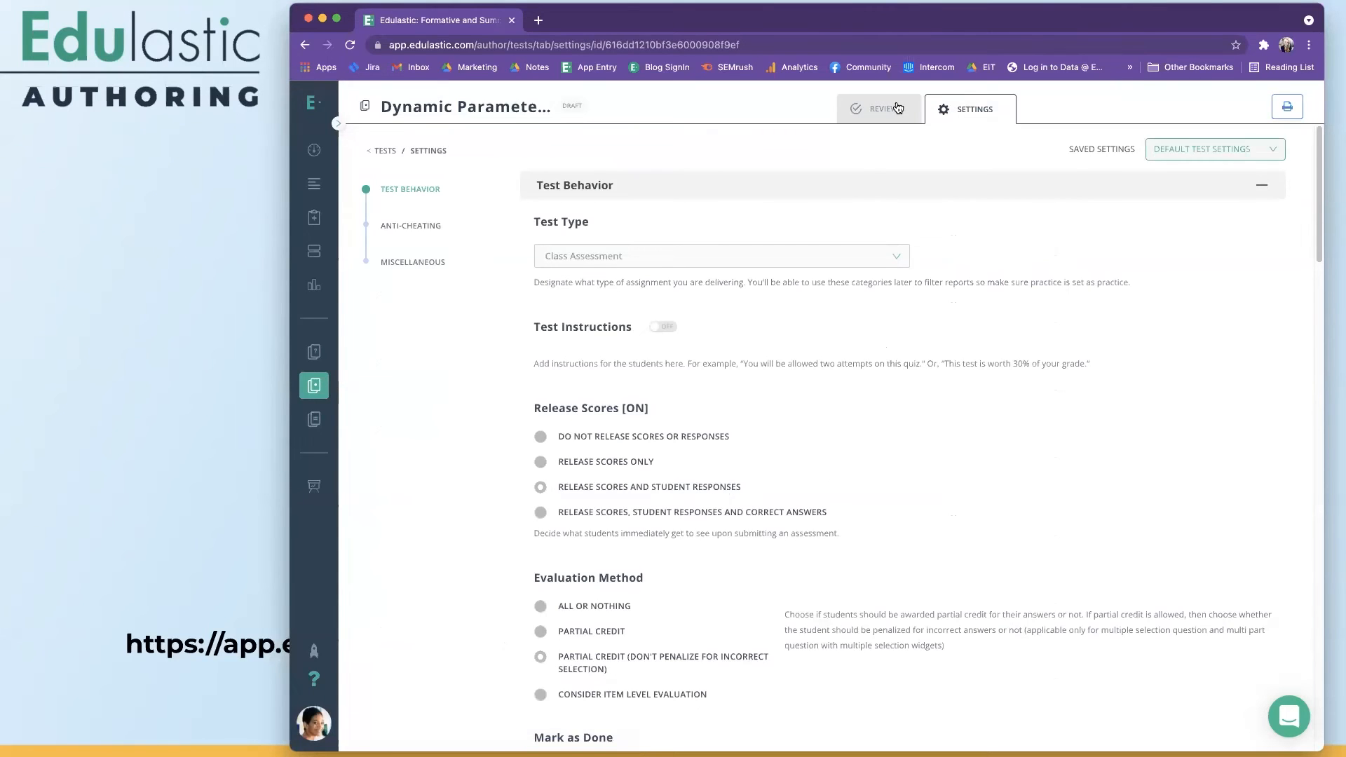
{"action": "left_click", "coordinate": [913, 111]}
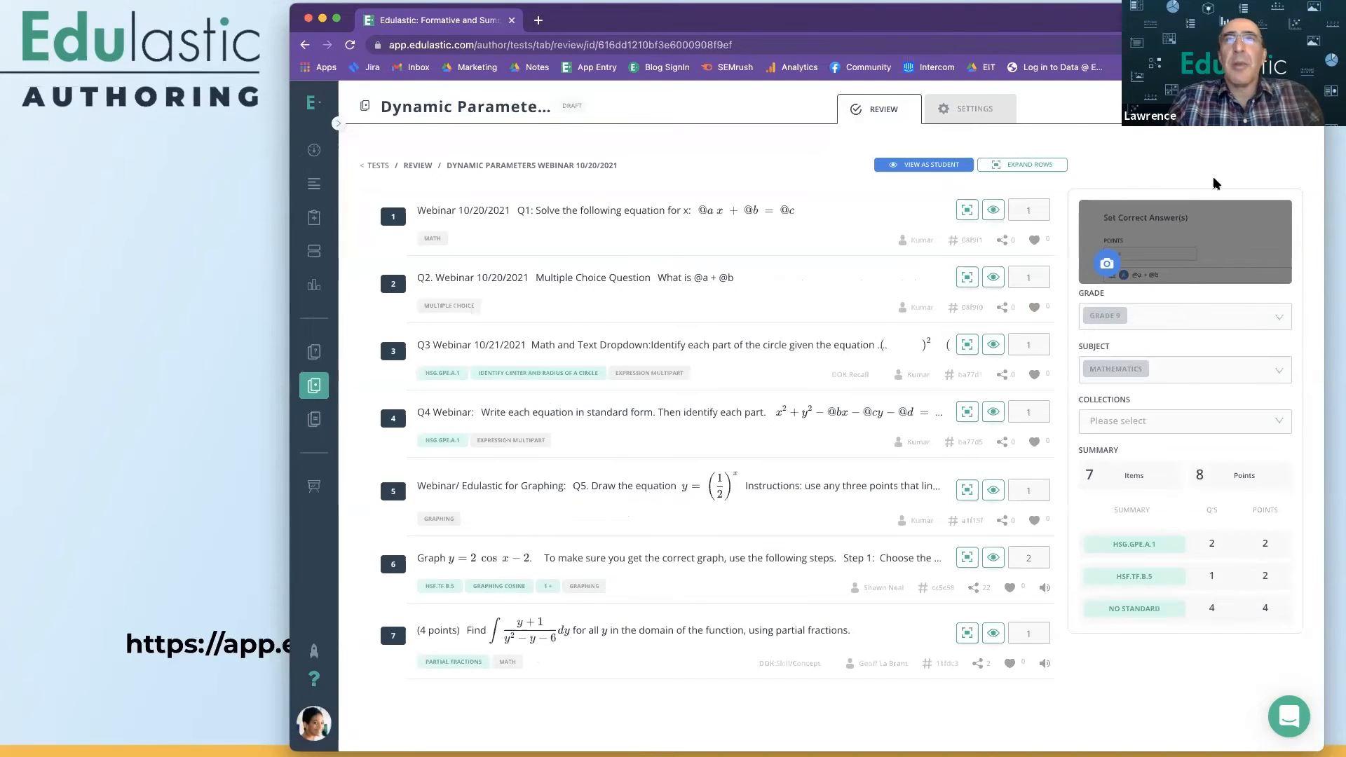
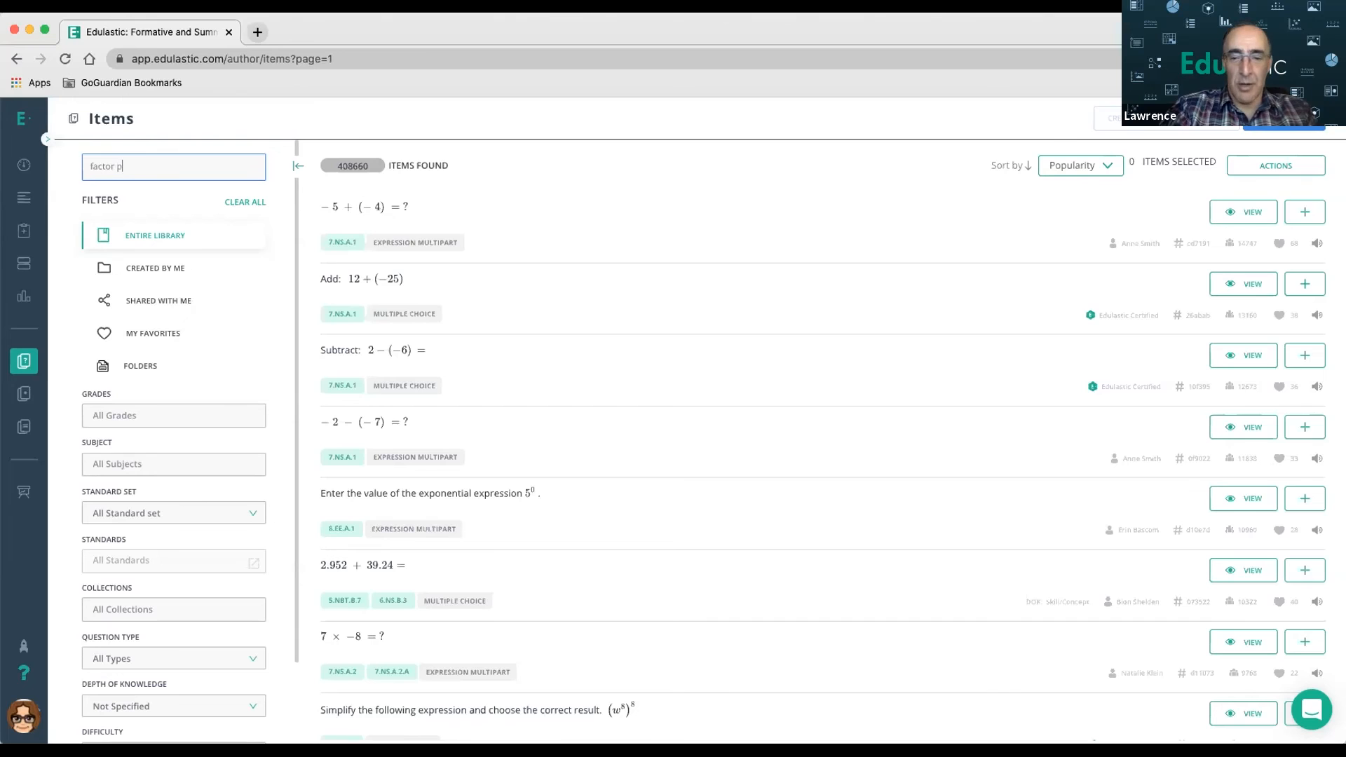
- Search the item library for "factor polynomial" and filter the items by the question type Math
{"action": "type", "text": "omial"}
{"action": "key", "text": "Return"}
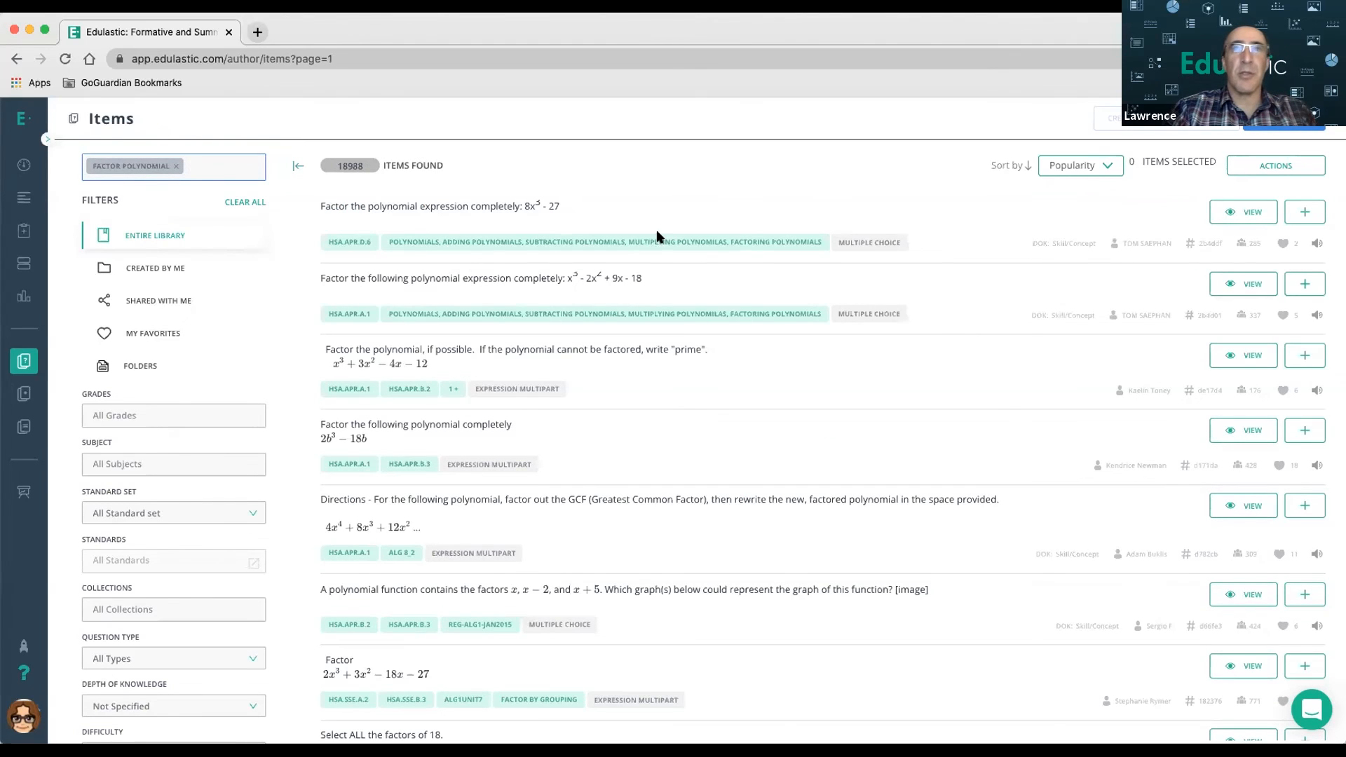
{"action": "scroll", "coordinate": [181, 490], "scroll_direction": "down", "scroll_amount": 2}
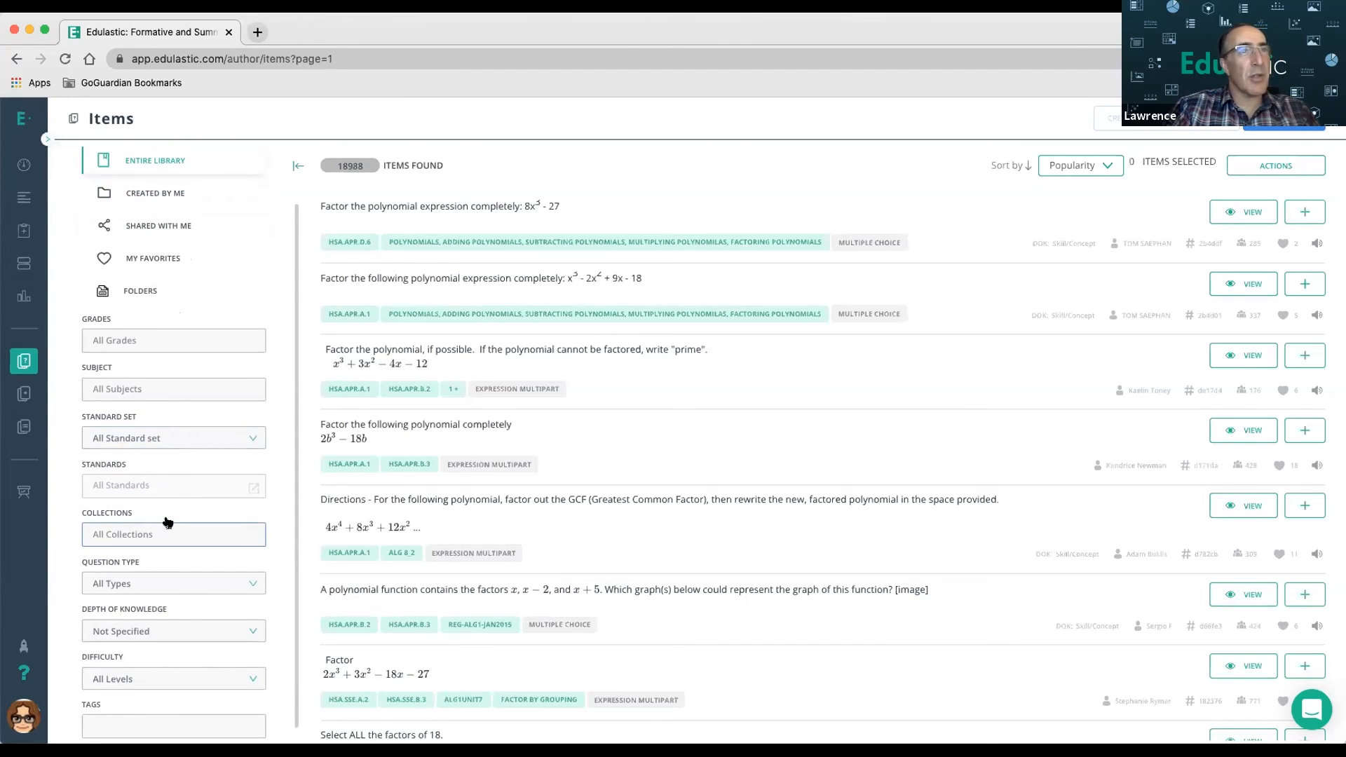
{"action": "scroll", "coordinate": [154, 419], "scroll_direction": "down", "scroll_amount": 1}
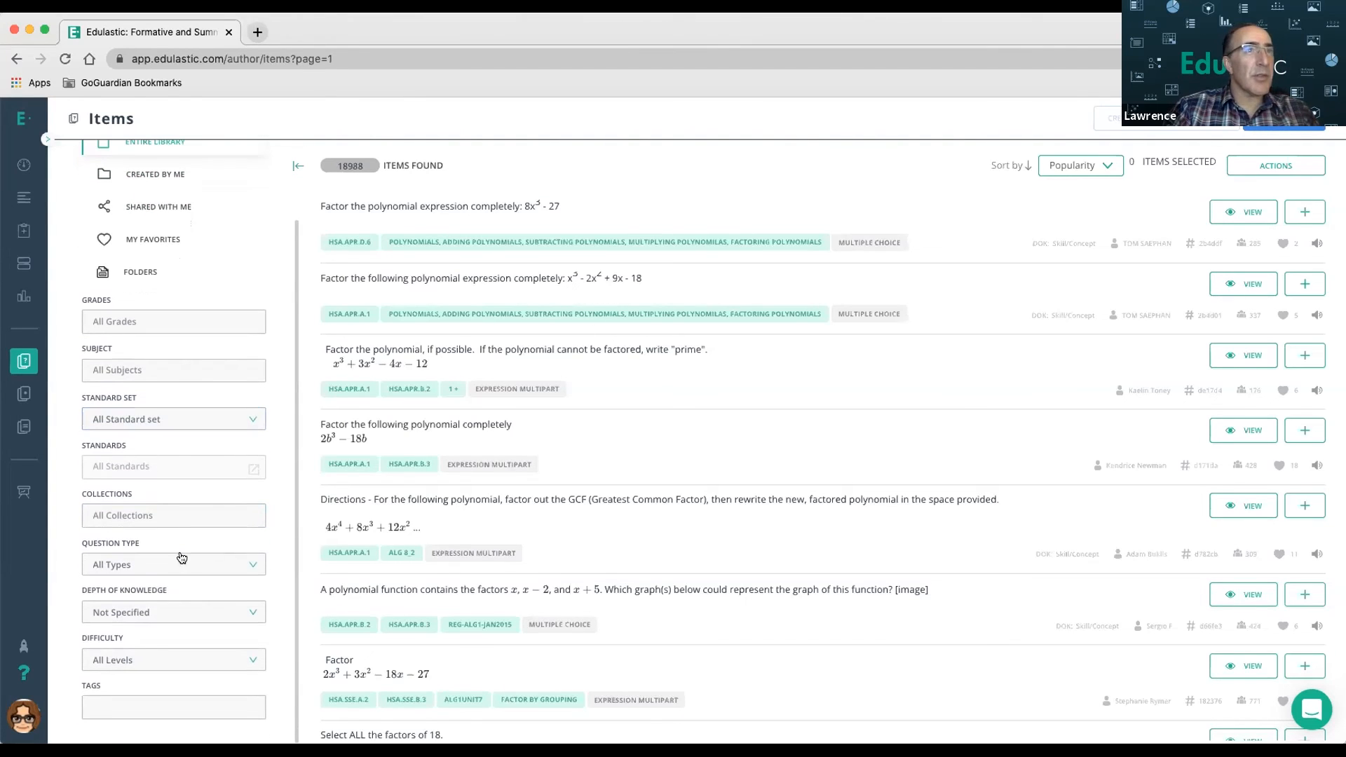
{"action": "left_click", "coordinate": [176, 564]}
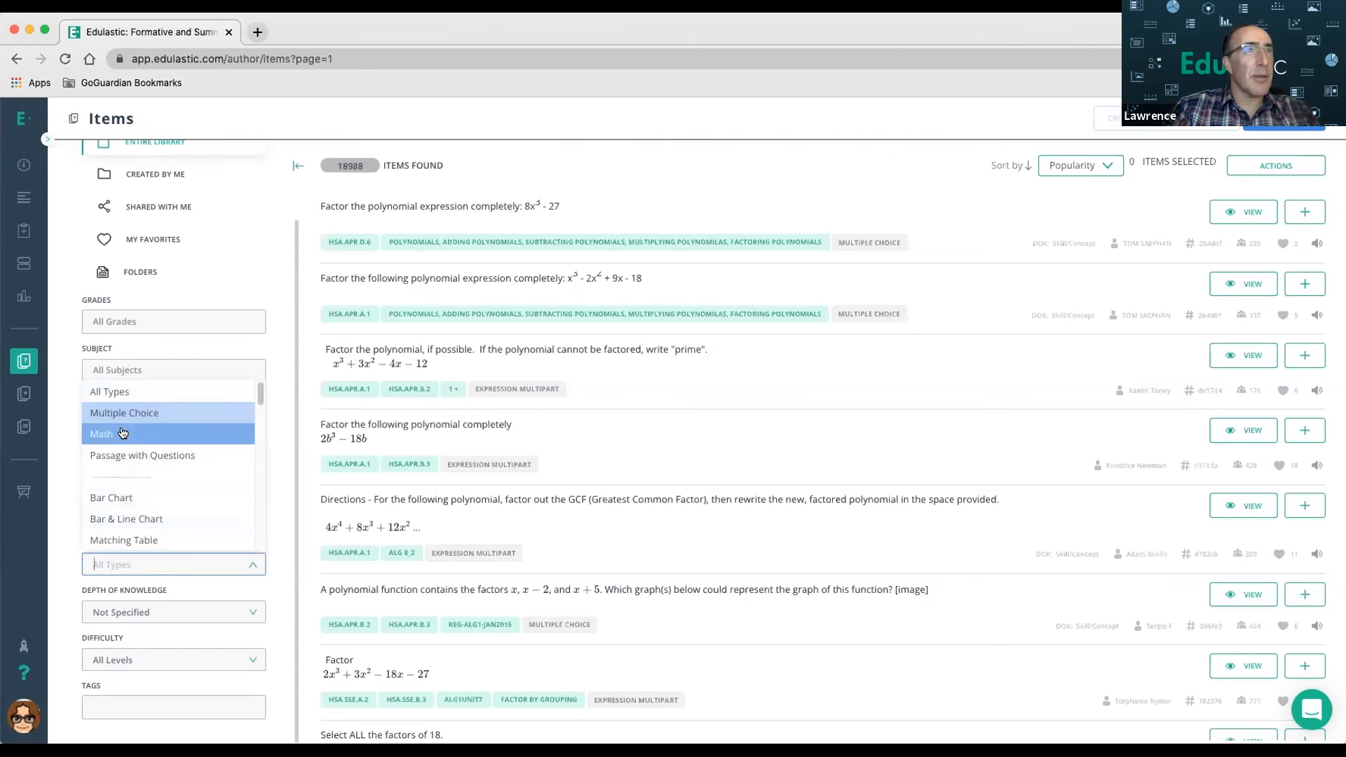
{"action": "left_click", "coordinate": [118, 433]}
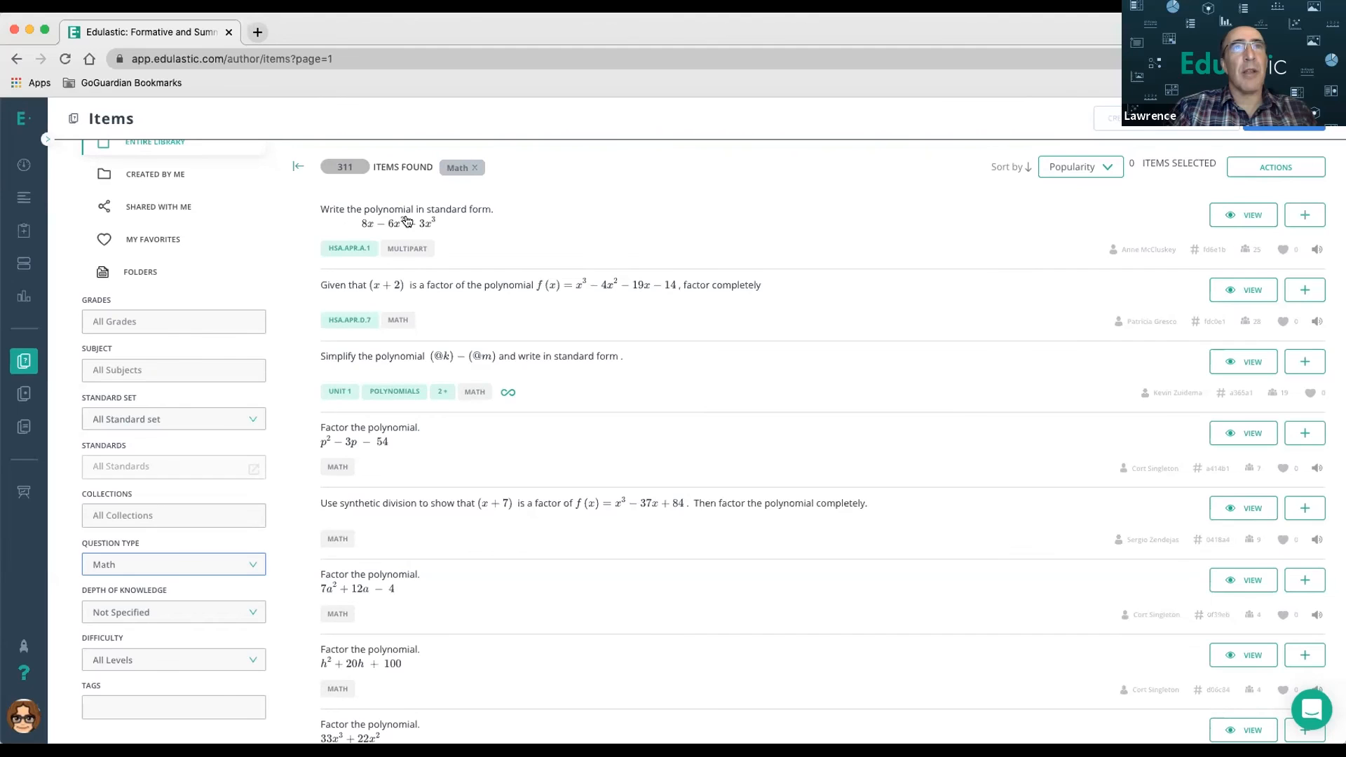
- Preview the item on writing 8x − 6x² − 3x³ in standard form, and close the preview
{"action": "left_click", "coordinate": [454, 210]}
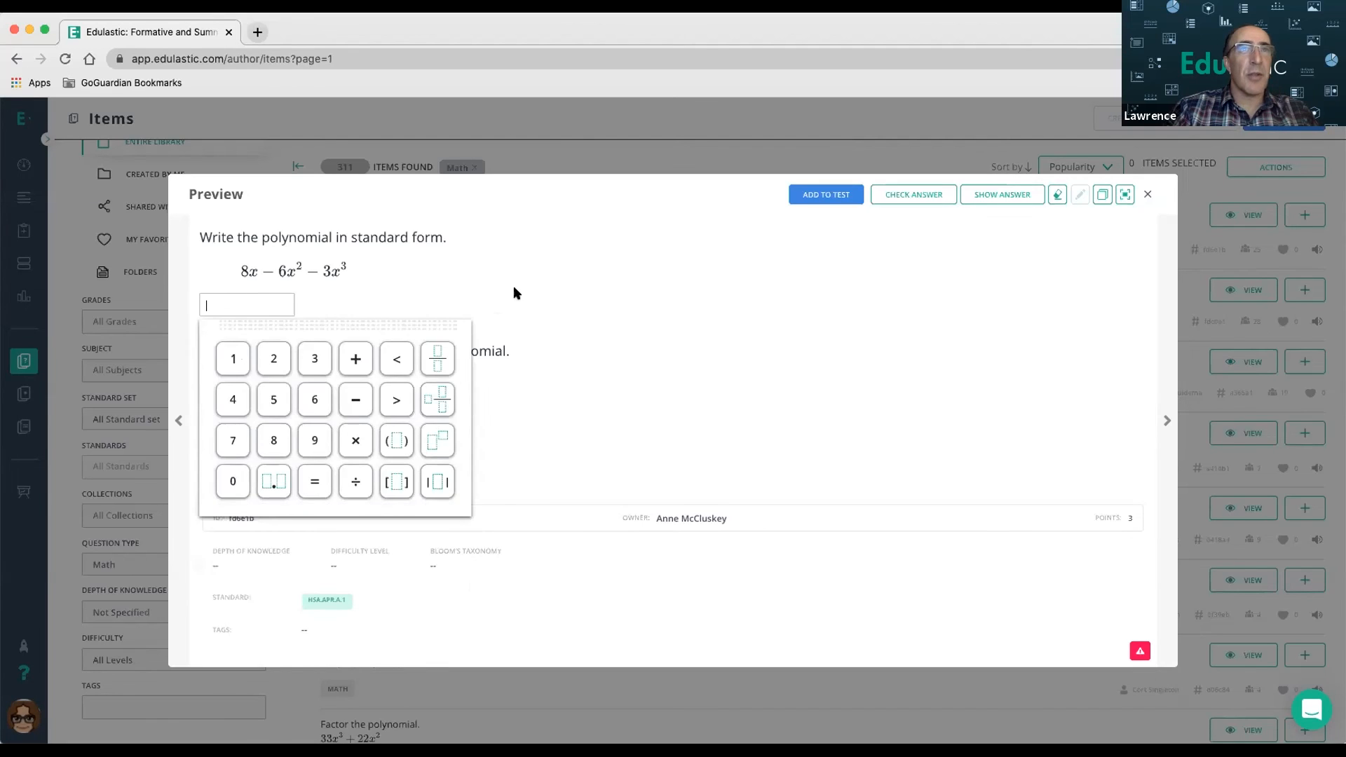
{"action": "left_click", "coordinate": [415, 357]}
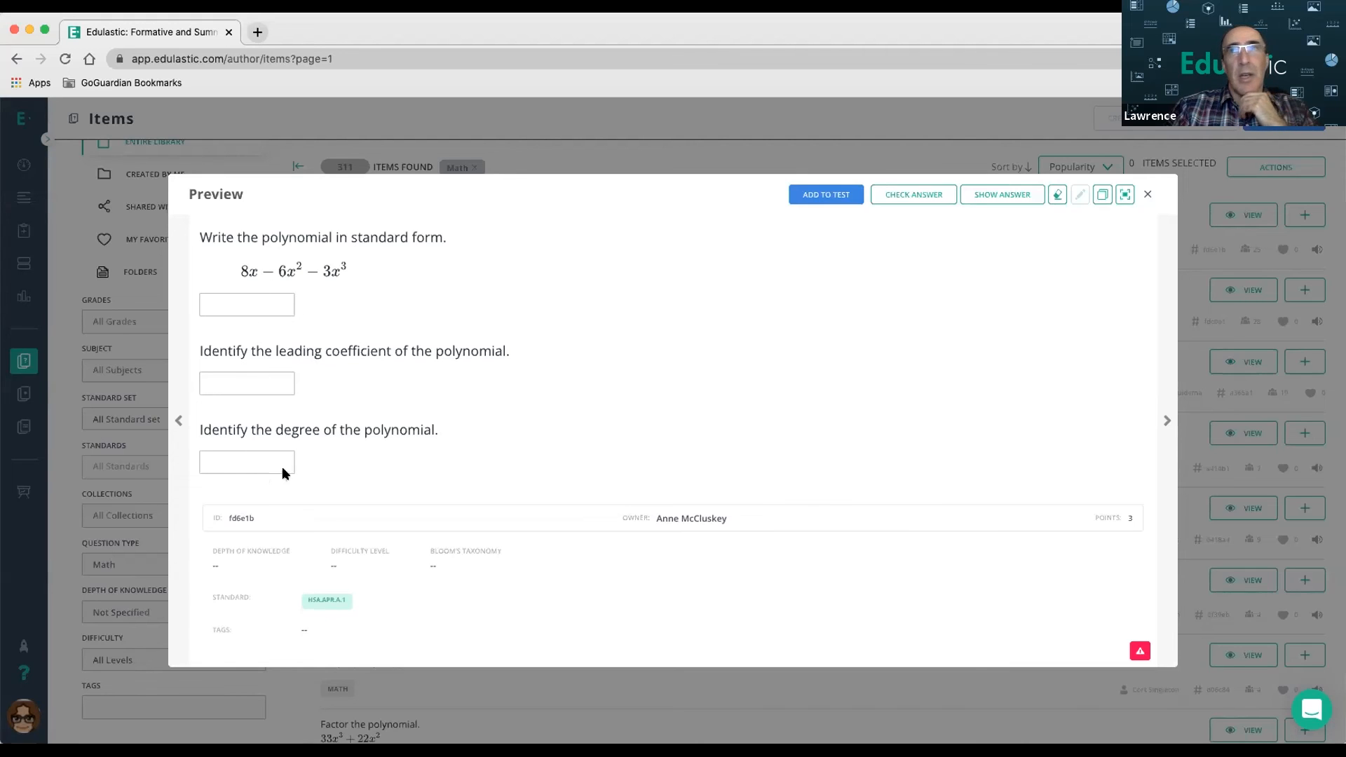
{"action": "left_click", "coordinate": [1147, 195]}
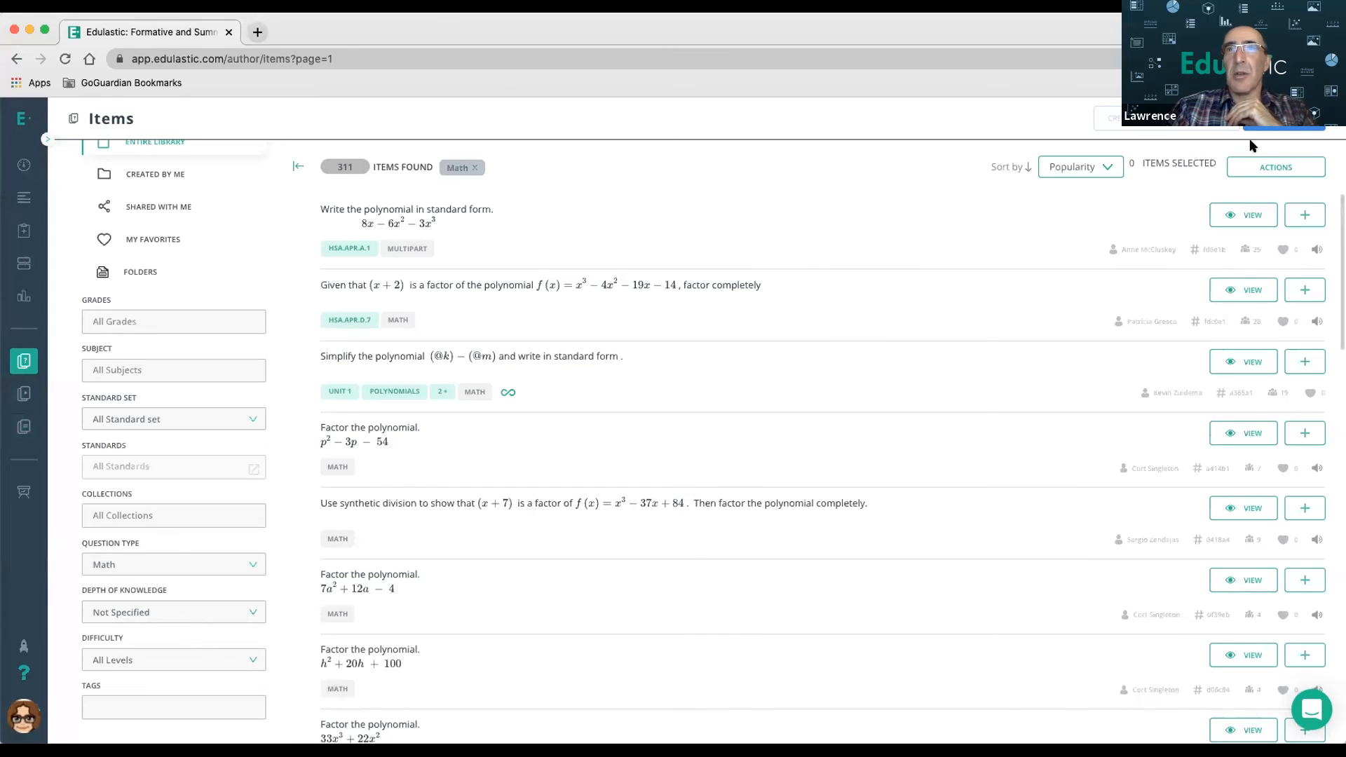
- Create a new math item of the Expression & Formula question type
{"action": "left_click", "coordinate": [1297, 125]}
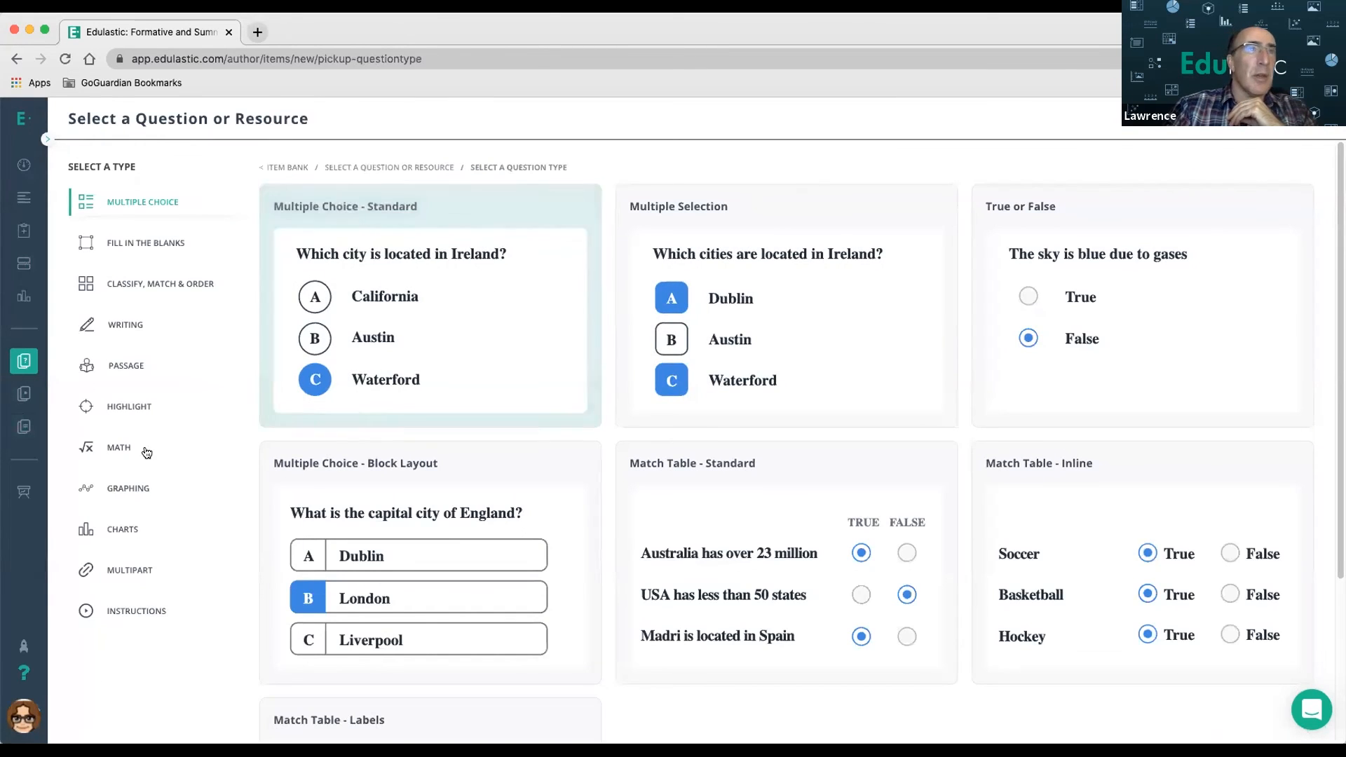
{"action": "left_click", "coordinate": [130, 448]}
{"action": "left_click", "coordinate": [463, 280]}
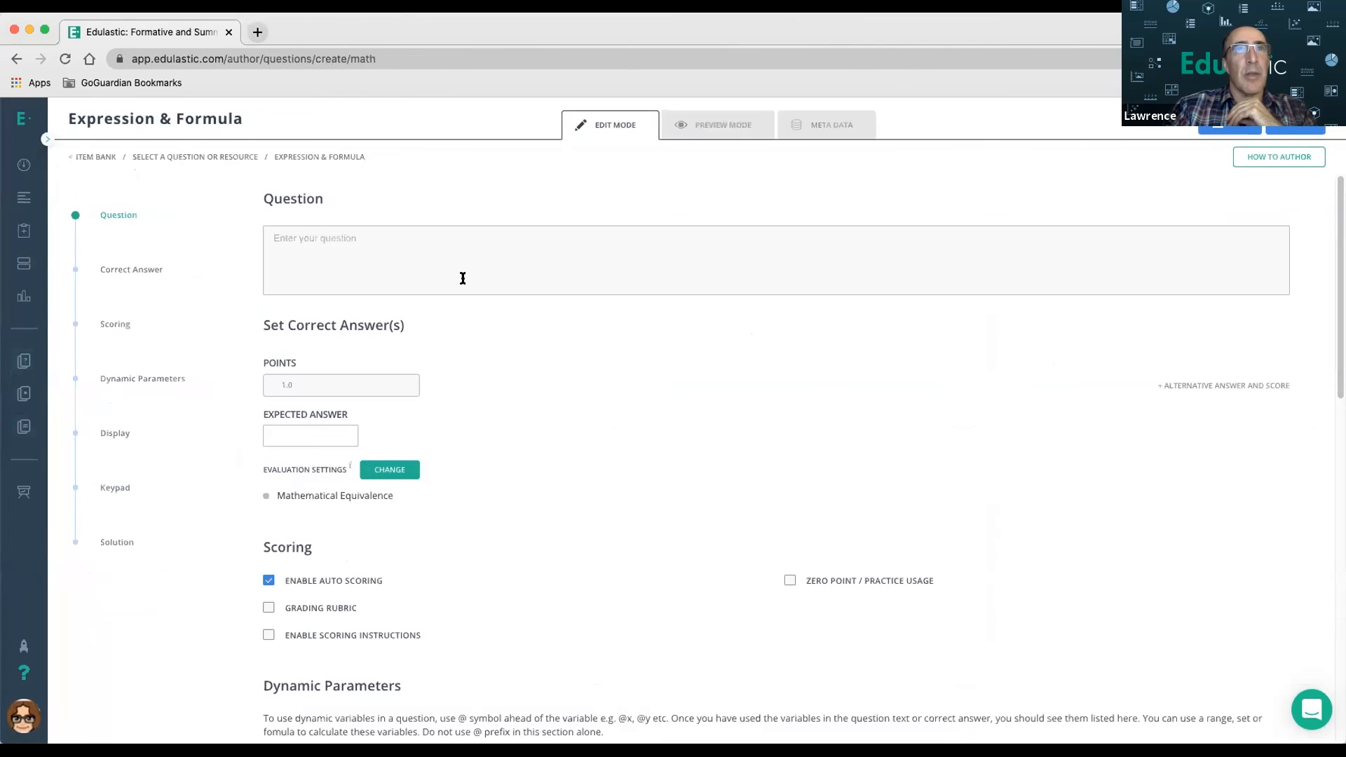
- Enter the question text "Factor:" followed on a new line by "x^2+3x+2 which factors to (x+1)(x+2)"
{"action": "left_click", "coordinate": [462, 263]}
{"action": "type", "text": "Factor:"}
{"action": "type", "text": "x^2+3x+2 which factors to (x+1)(x+2)"}
- Move the factored form (x+1)(x+2) out of the question text into the expected answer
{"action": "left_click_drag", "start_coordinate": [390, 264], "coordinate": [471, 263]}
{"action": "key", "text": "super+c"}
{"action": "key", "text": "BackSpace"}
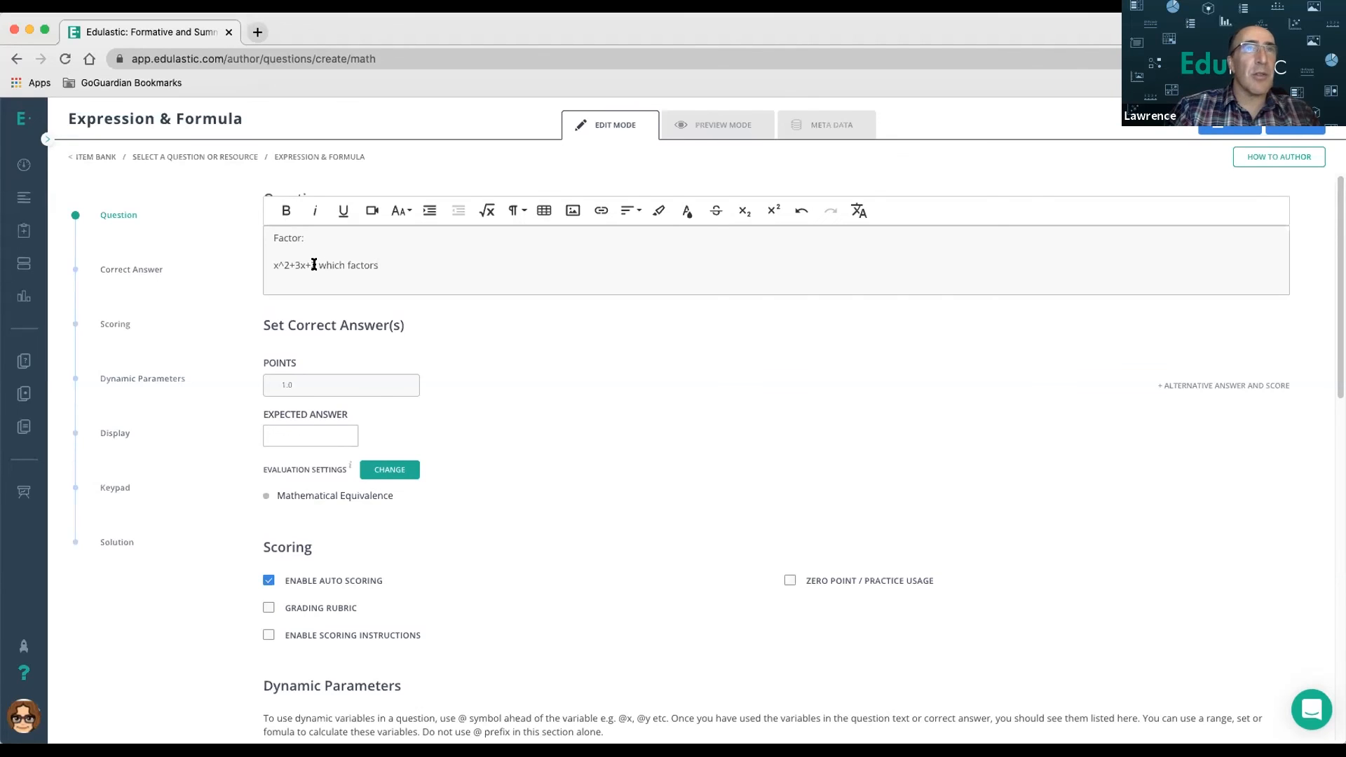
{"action": "left_click", "coordinate": [330, 430]}
{"action": "key", "text": "super+v"}
{"action": "left_click", "coordinate": [471, 393]}
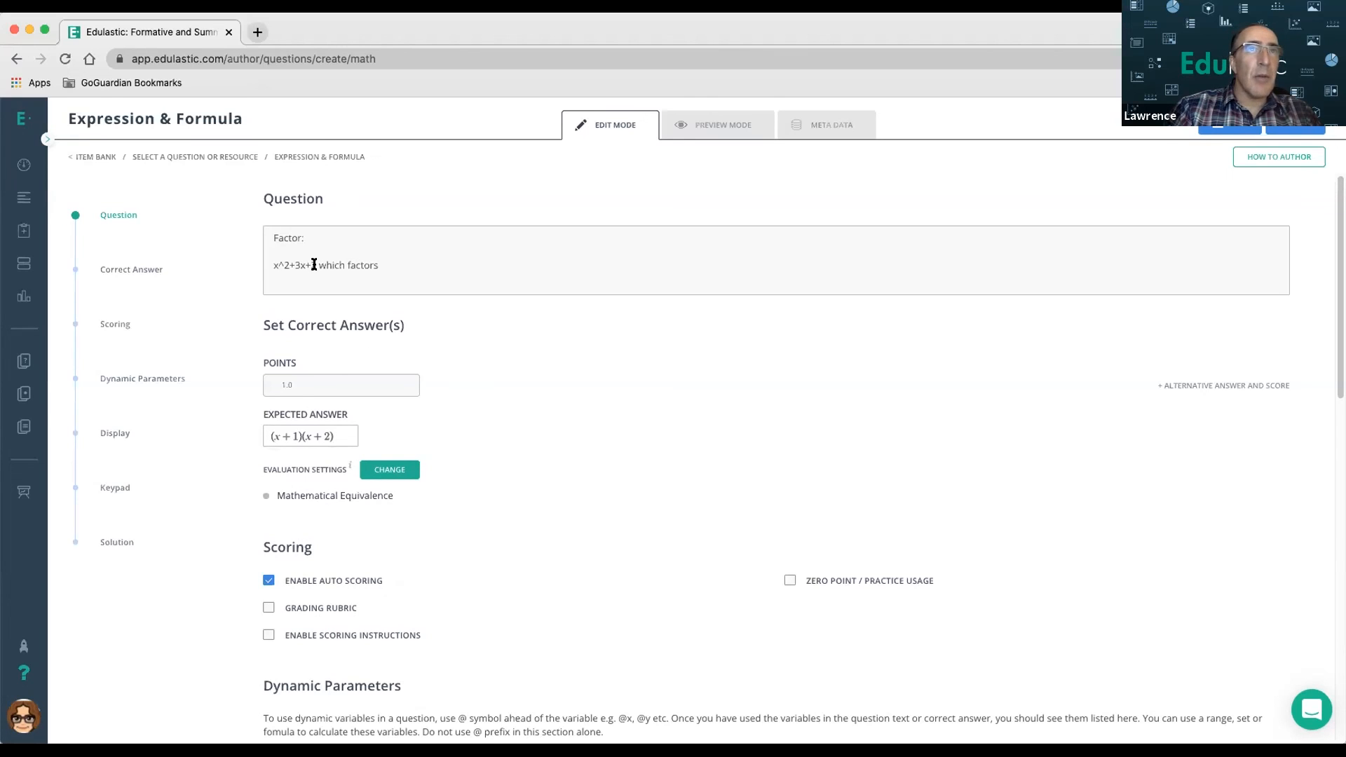
{"action": "left_click", "coordinate": [337, 264]}
{"action": "left_click_drag", "start_coordinate": [318, 264], "coordinate": [435, 242]}
{"action": "key", "text": "BackSpace"}
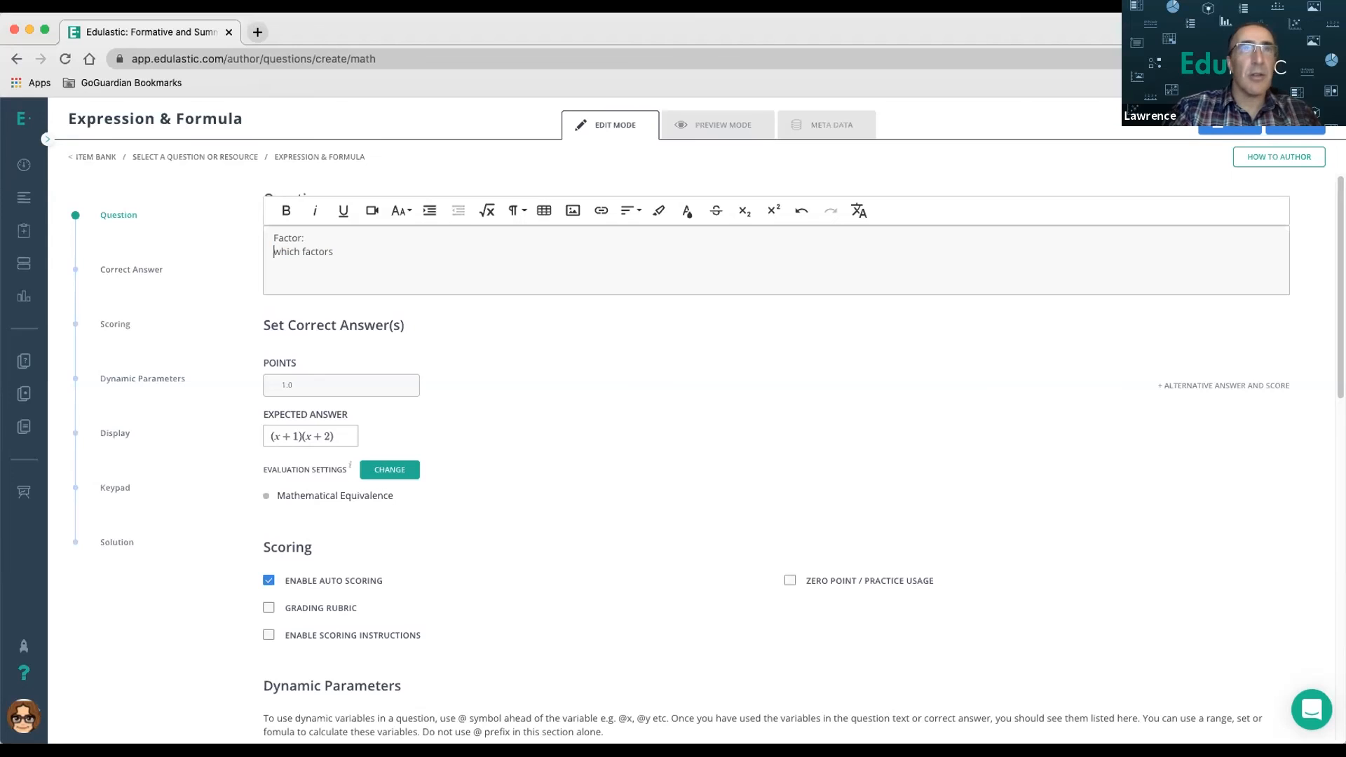
{"action": "right_click", "coordinate": [391, 258]}
{"action": "left_click", "coordinate": [757, 266]}
{"action": "left_click", "coordinate": [802, 209]}
- Replace the plain-text x^2+3x+2 in the question with a formatted math expression of the same polynomial
{"action": "left_click", "coordinate": [316, 265]}
{"action": "left_click_drag", "start_coordinate": [315, 265], "coordinate": [272, 260]}
{"action": "key", "text": "ctrl+c"}
{"action": "key", "text": "BackSpace"}
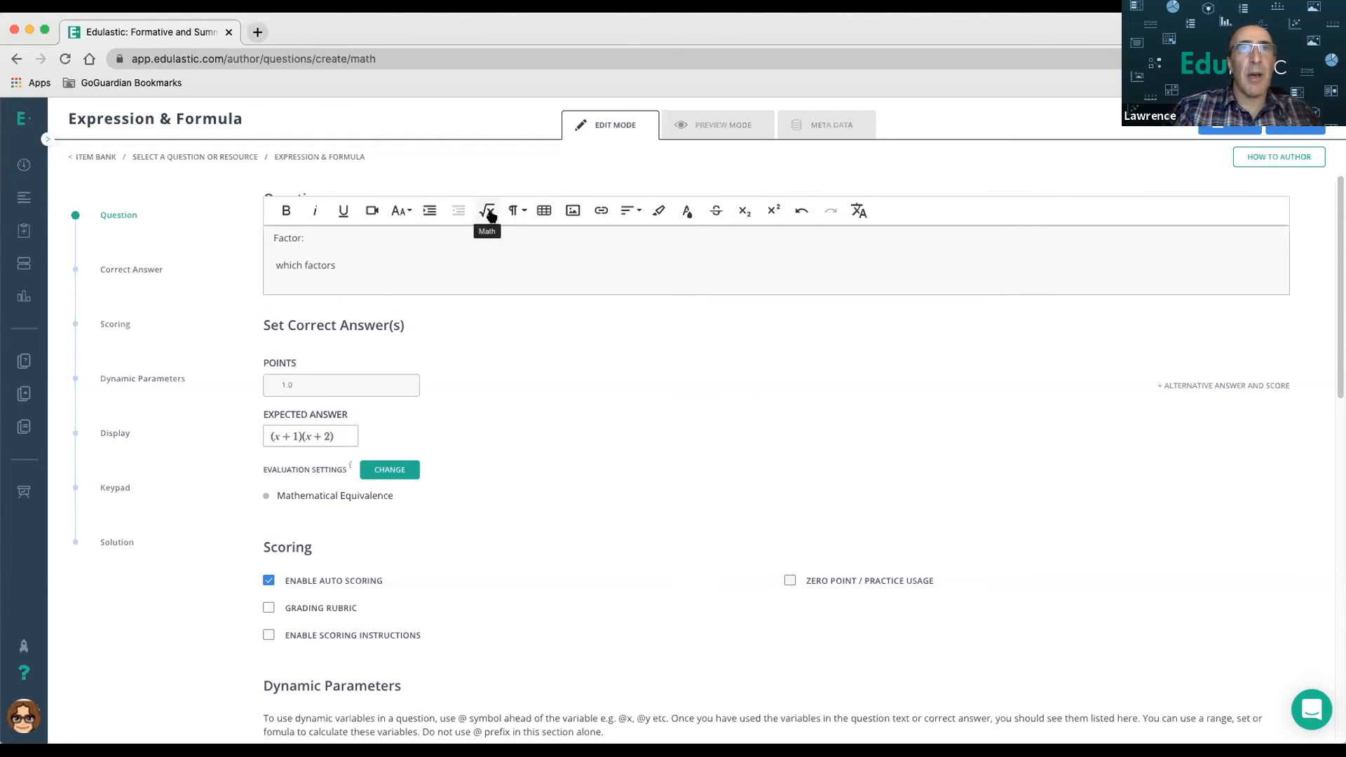
{"action": "left_click", "coordinate": [487, 210]}
{"action": "left_click", "coordinate": [660, 310]}
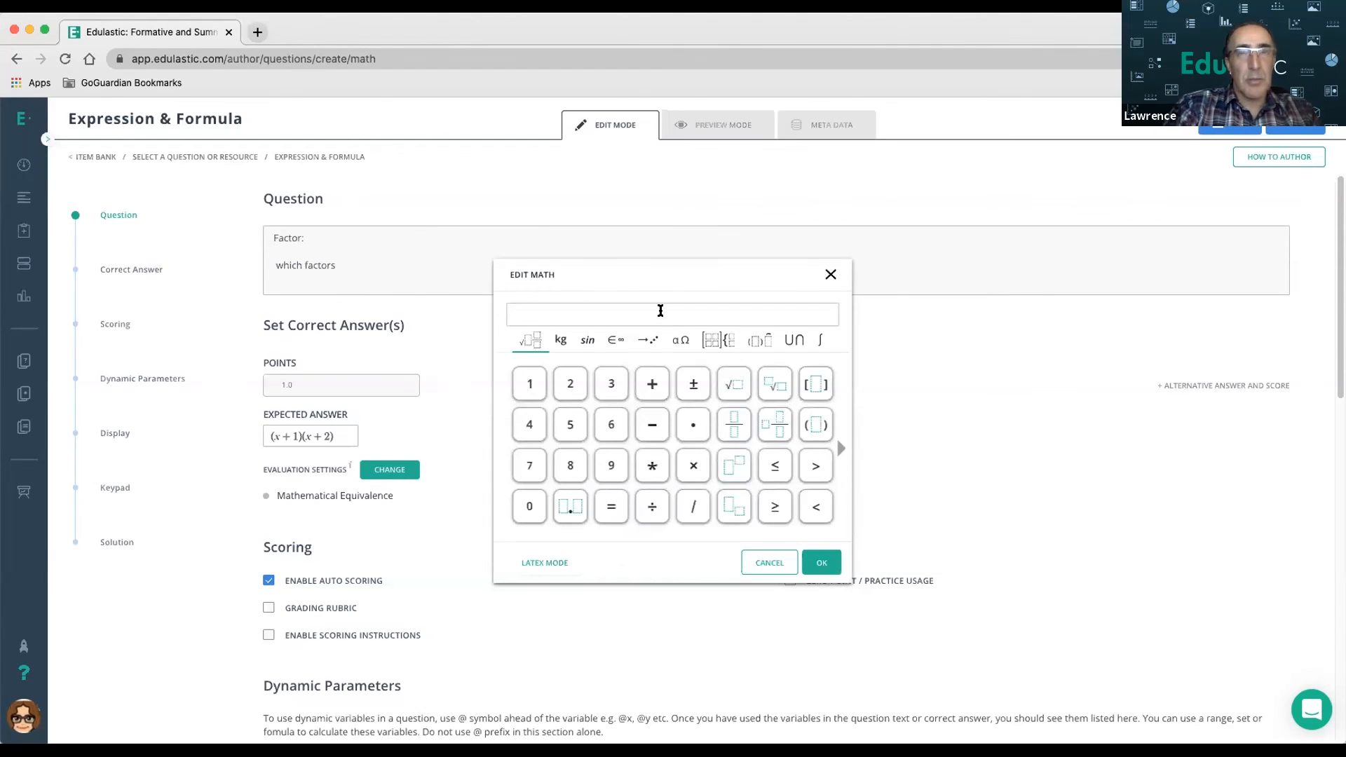
{"action": "key", "text": "ctrl+v"}
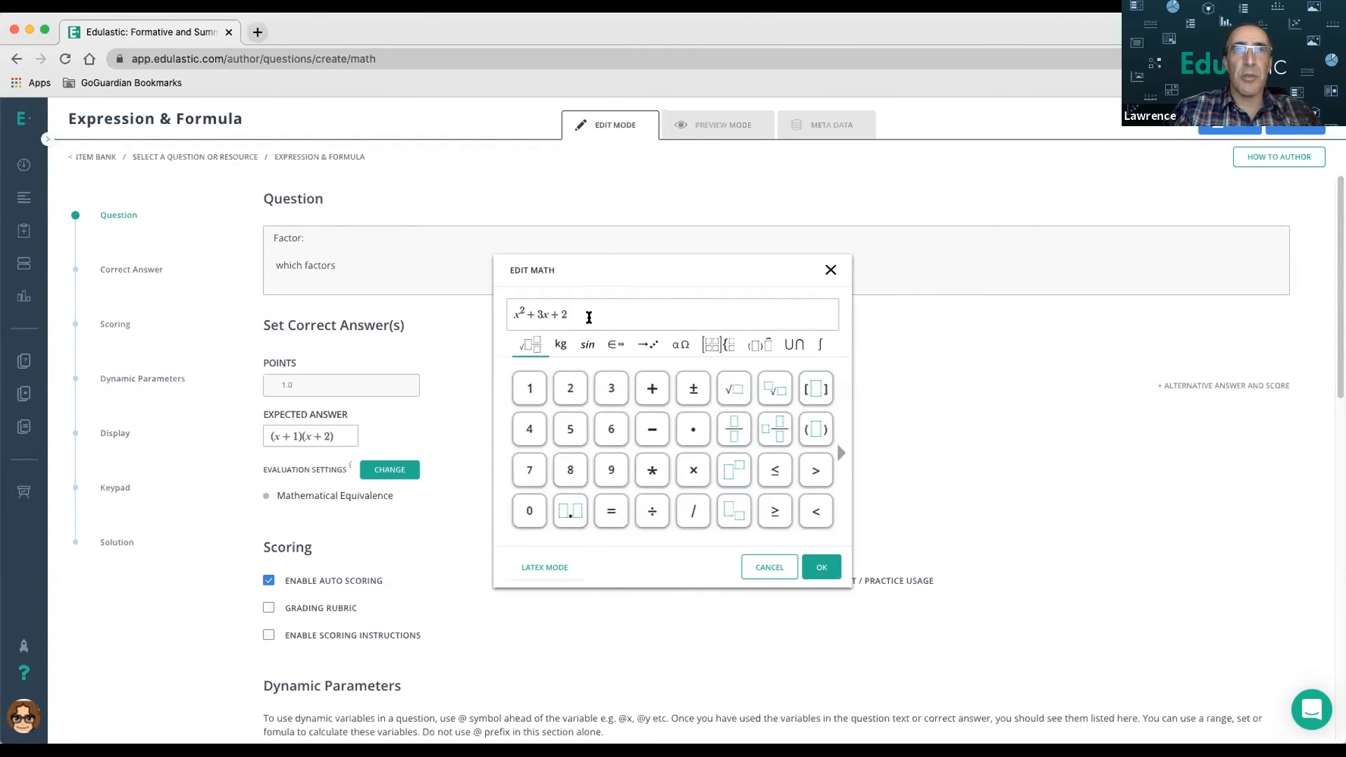
{"action": "left_click", "coordinate": [820, 568]}
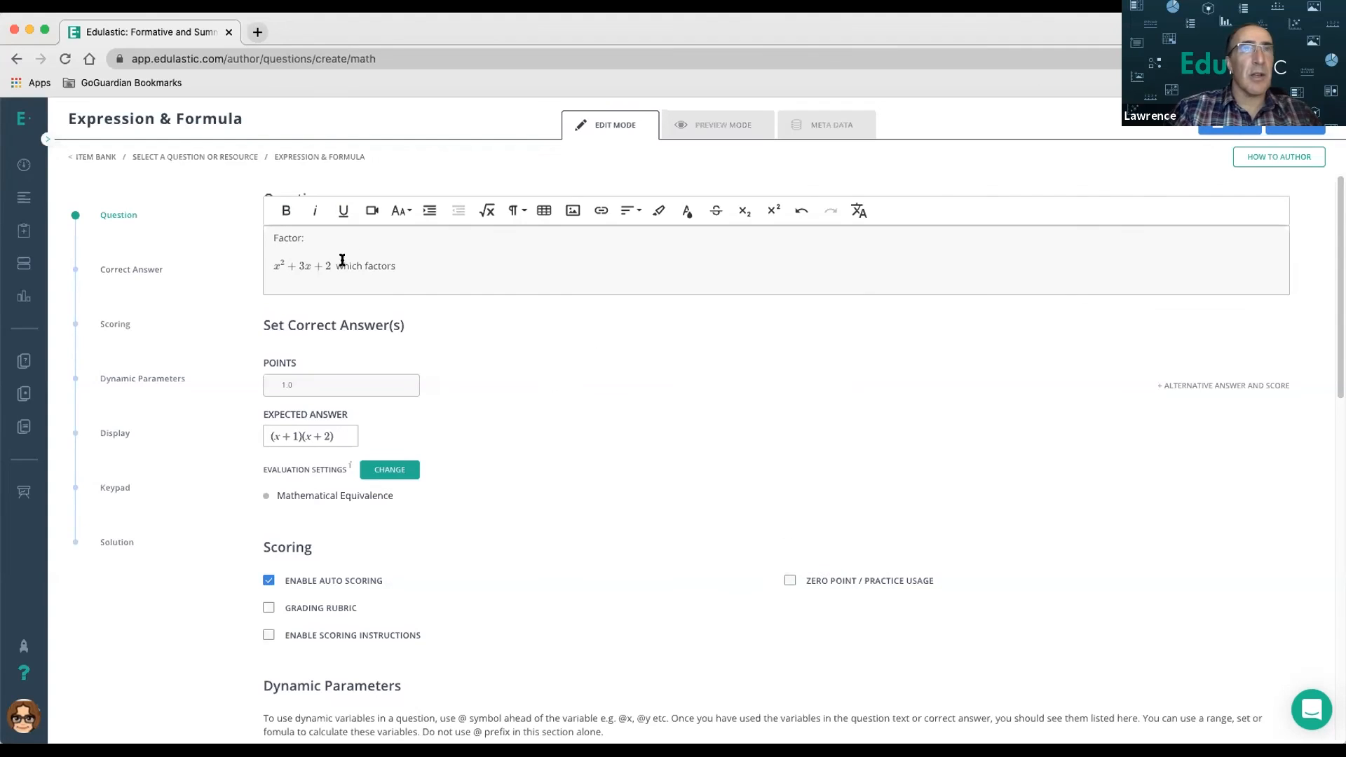
- Delete the leftover words "which factors" after the polynomial in the question text
{"action": "left_click_drag", "start_coordinate": [334, 266], "coordinate": [415, 264]}
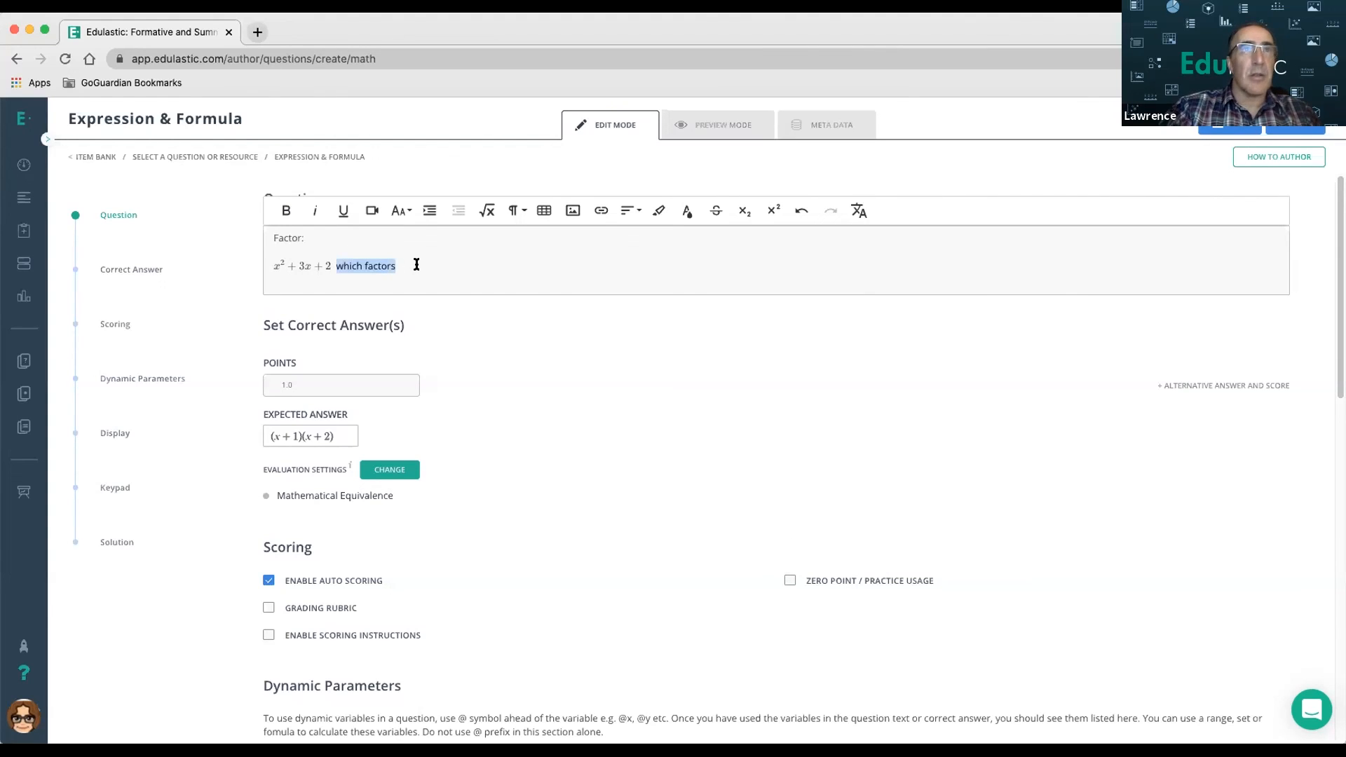
{"action": "key", "text": "BackSpace"}
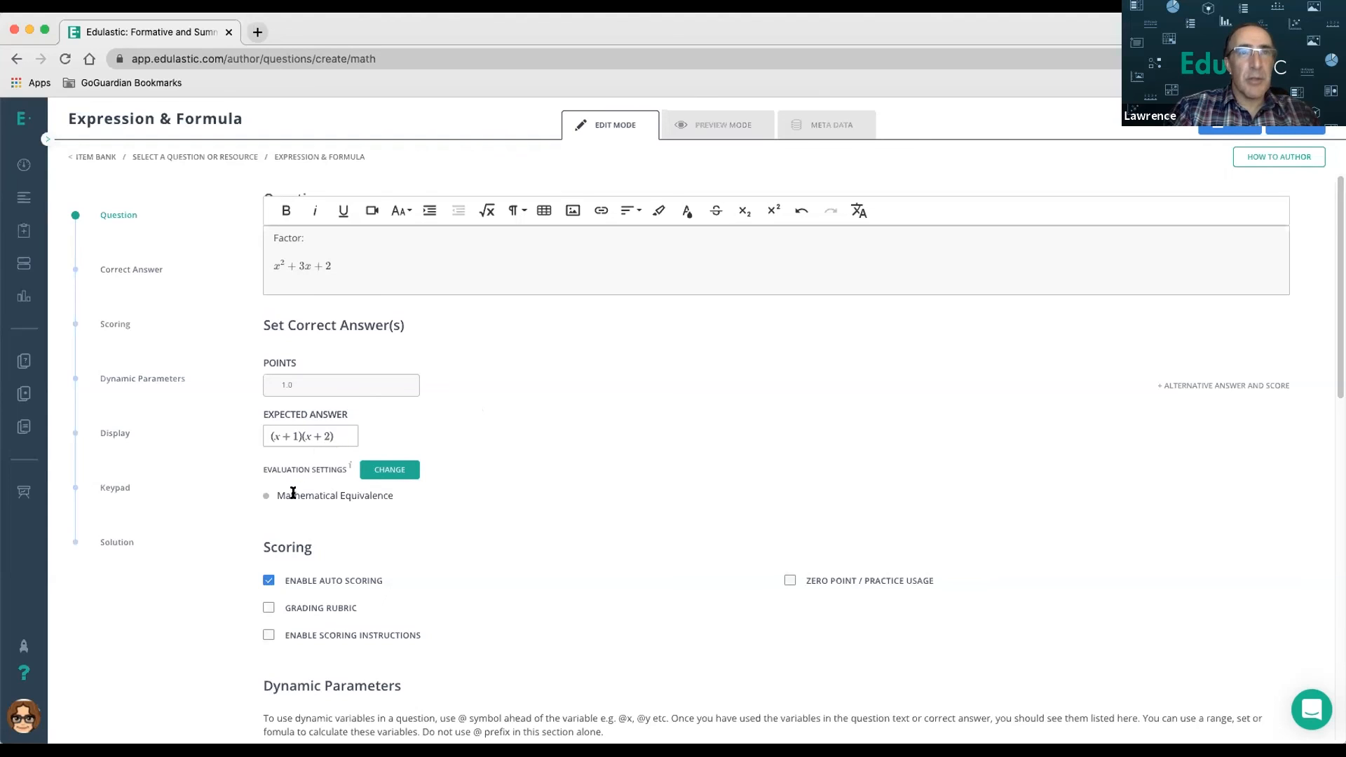
- Add the Factored expression form requirement to the expected answer's Mathematical Equivalence evaluation
{"action": "left_click_drag", "start_coordinate": [277, 493], "coordinate": [420, 498]}
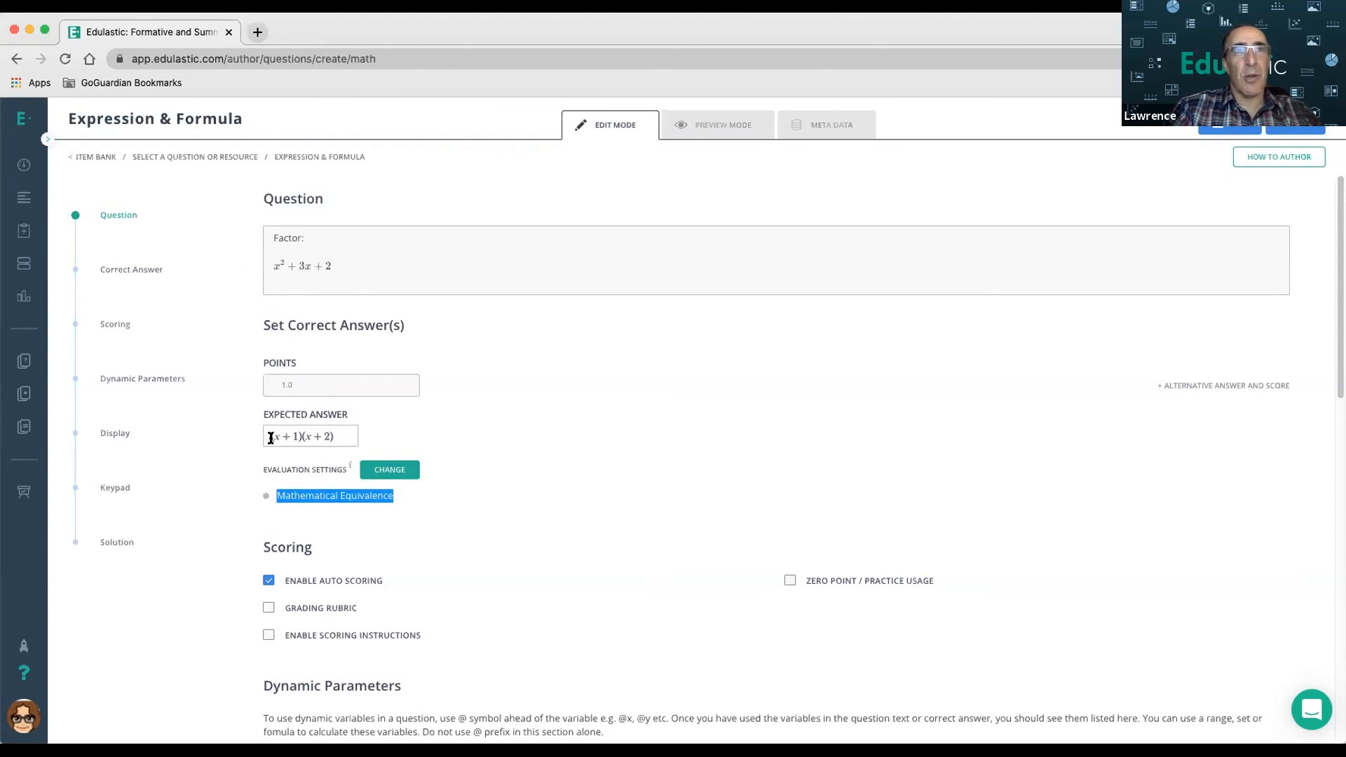
{"action": "left_click", "coordinate": [392, 470]}
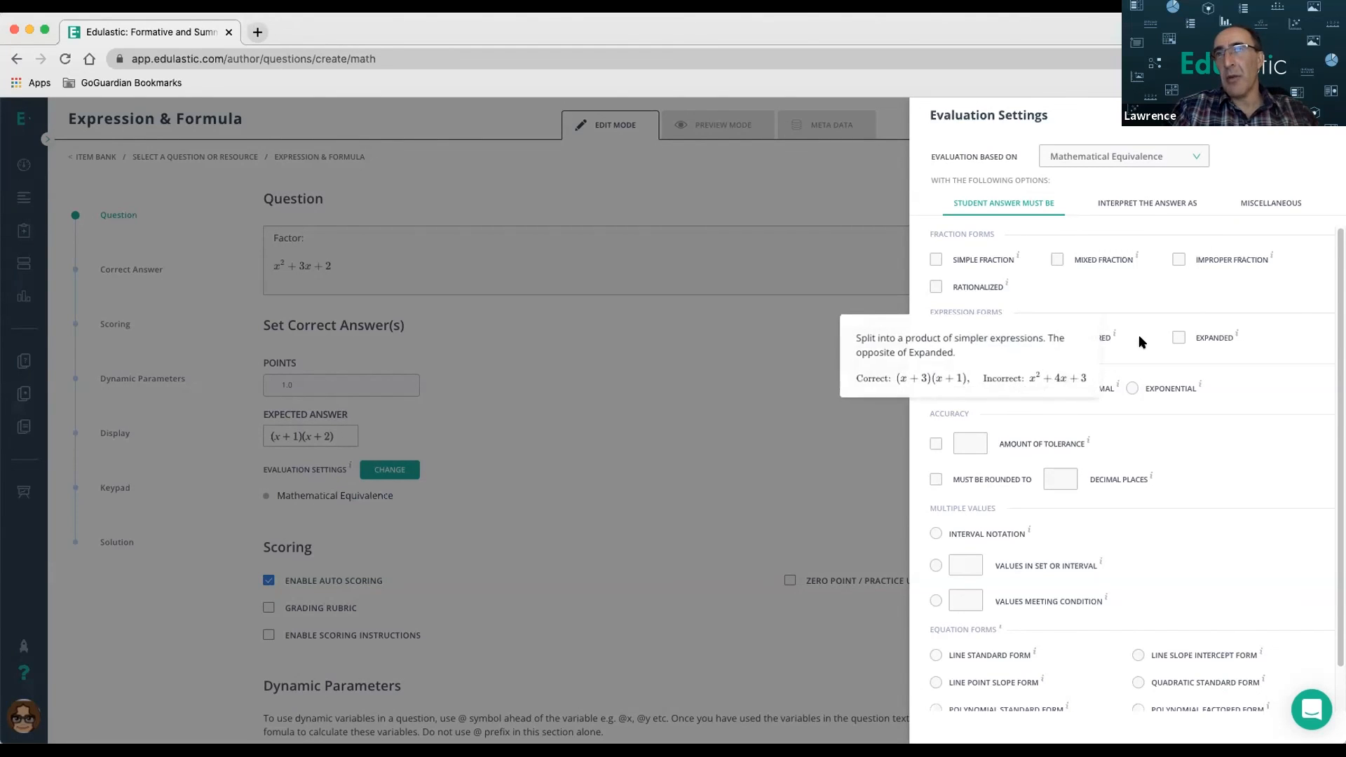
{"action": "mouse_move", "coordinate": [1116, 337]}
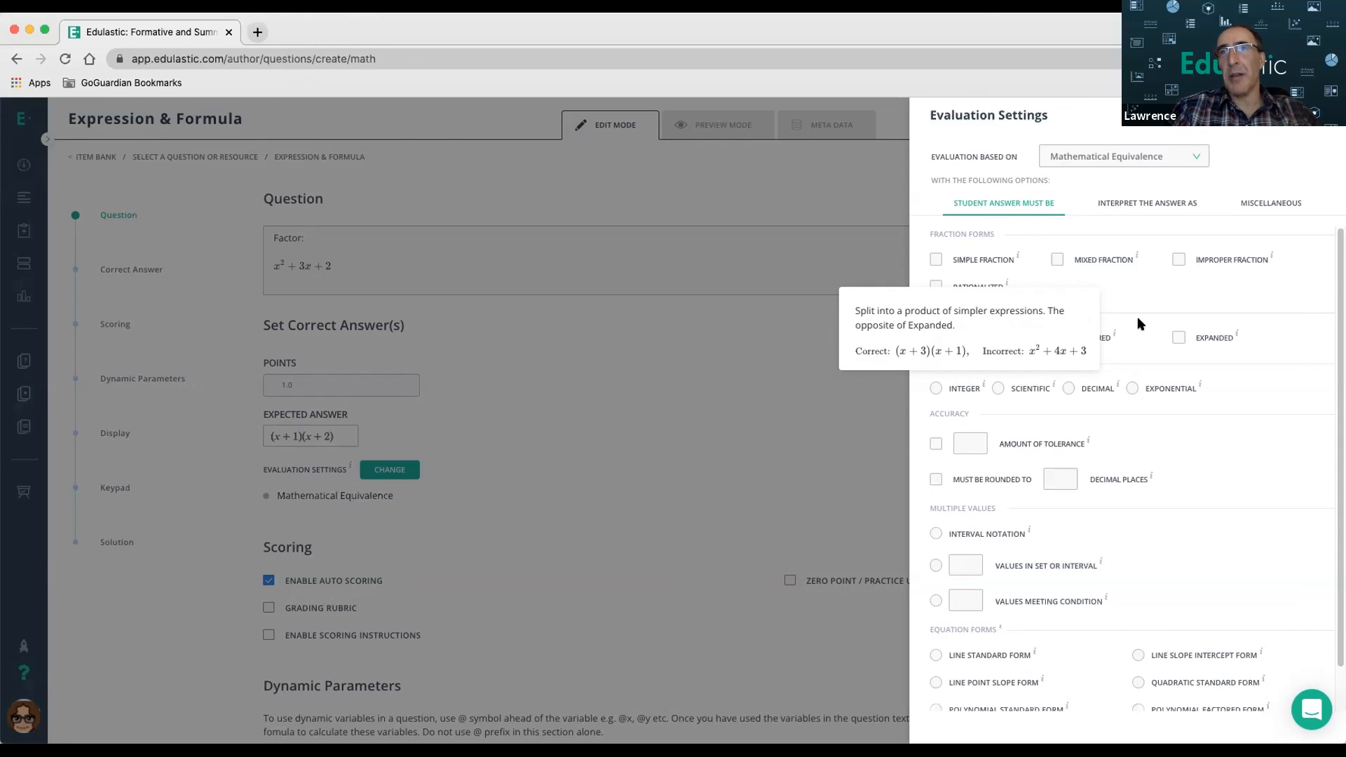
{"action": "left_click", "coordinate": [1054, 340]}
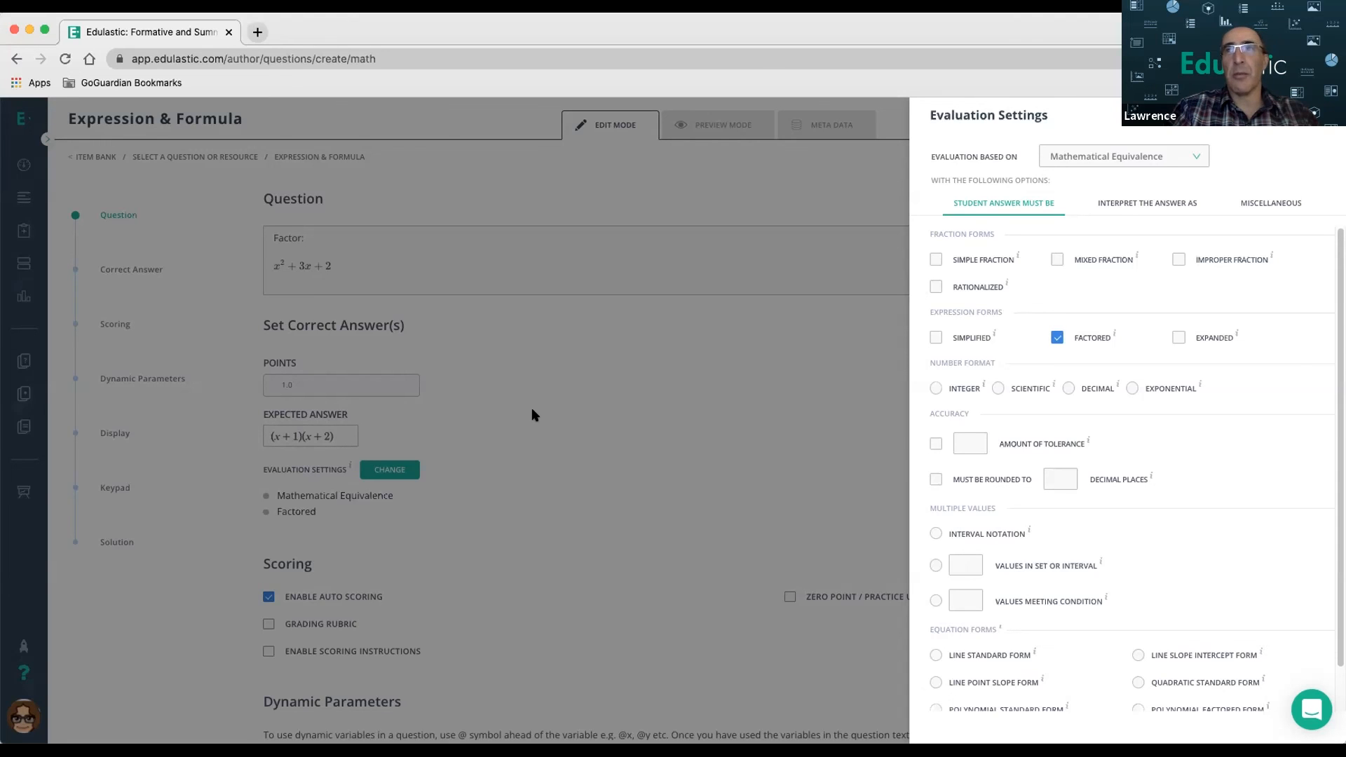
{"action": "left_click", "coordinate": [563, 395]}
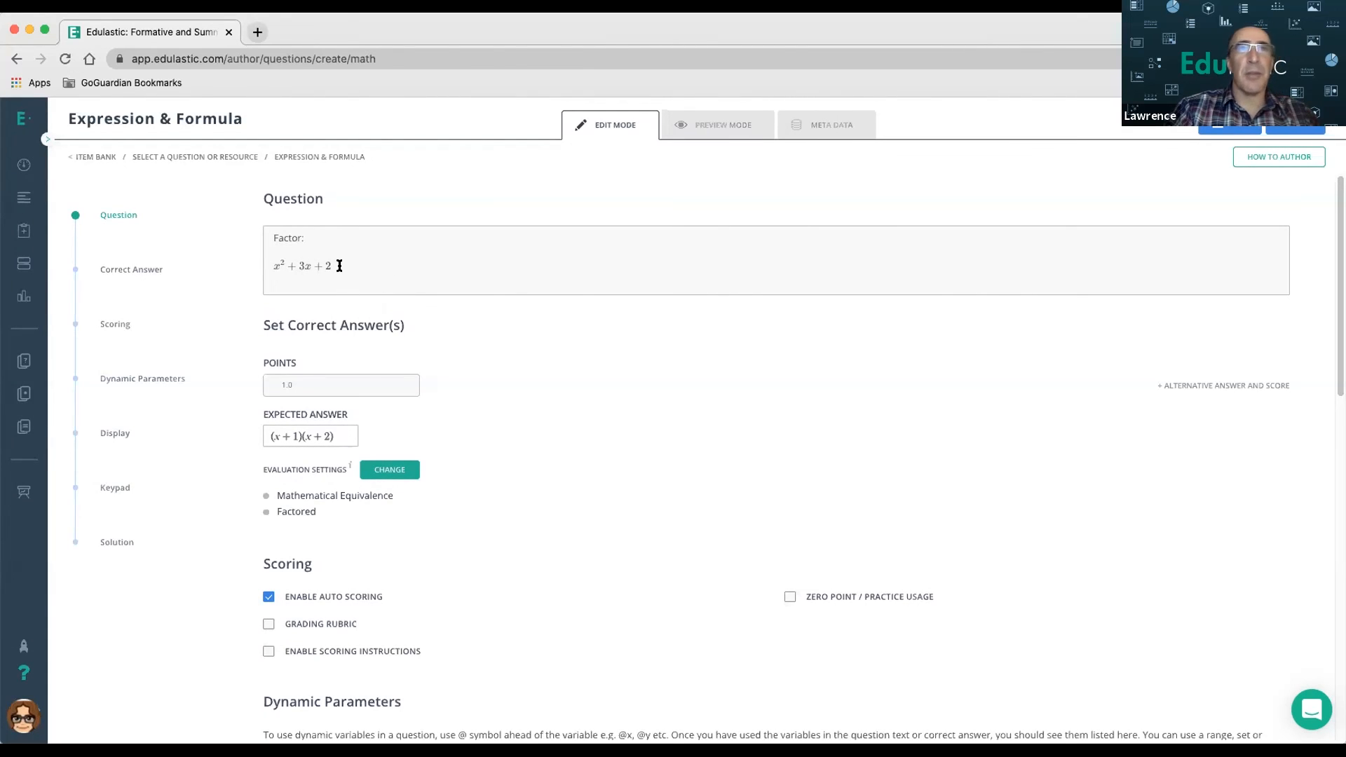
- Change the question's math expression to @a x^2 + @b x + @c so its coefficients are dynamic variables
{"action": "left_click", "coordinate": [273, 264]}
{"action": "type", "text": "@a"}
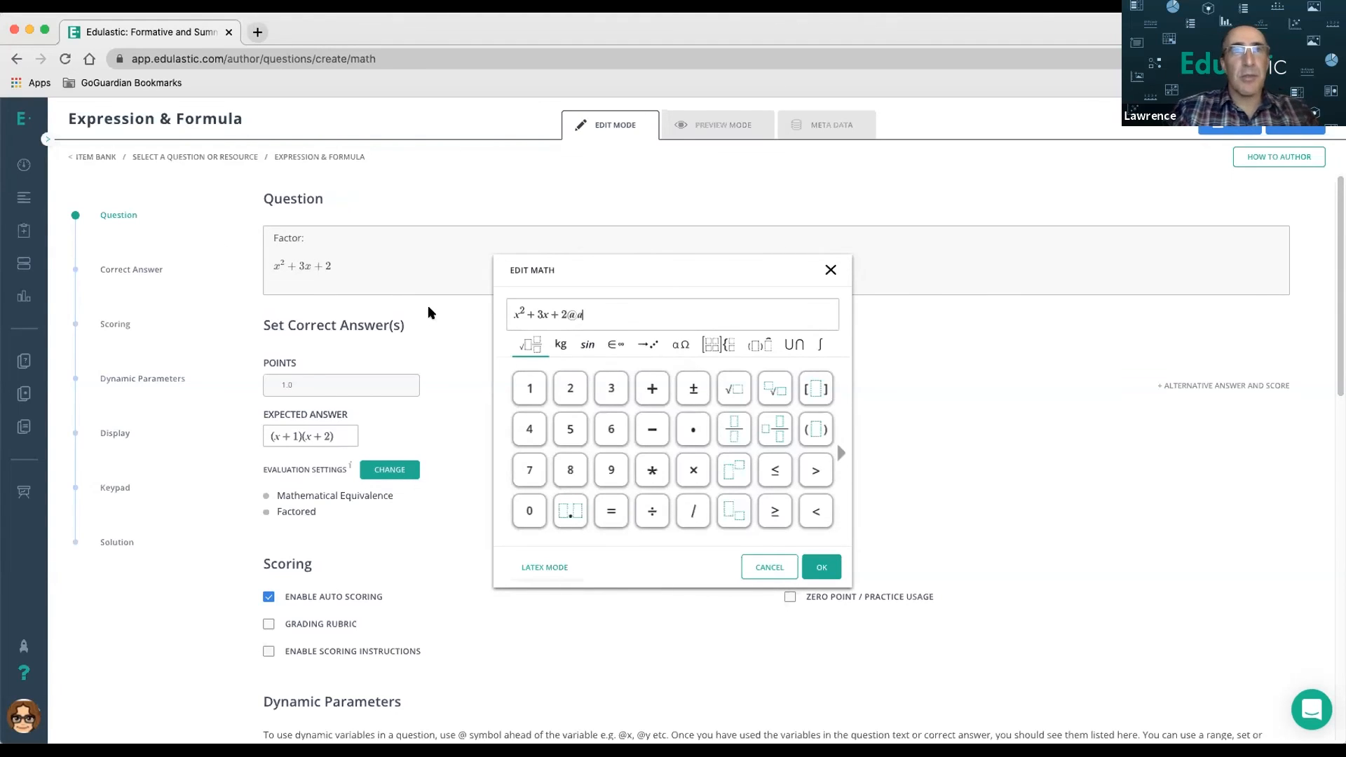
{"action": "key", "text": "BackSpace"}
{"action": "key", "text": "BackSpace"}
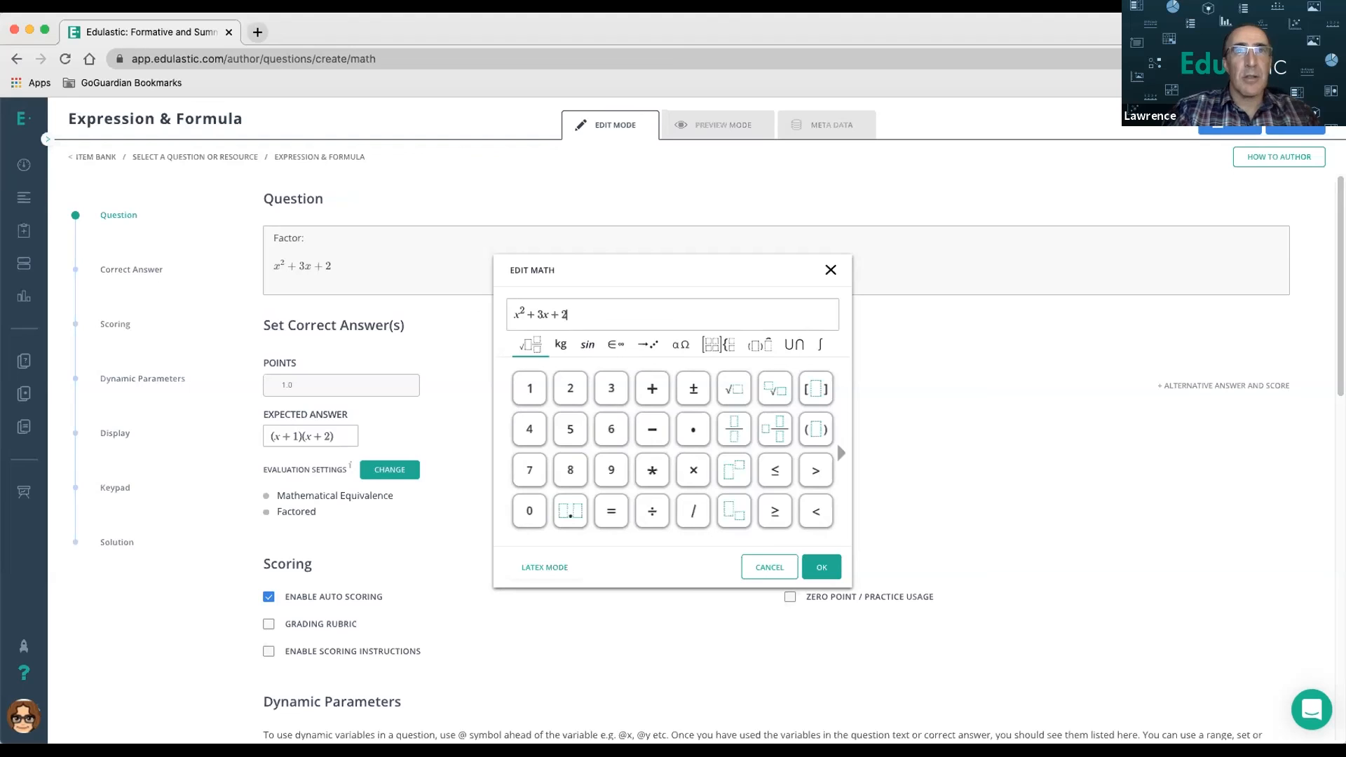
{"action": "type", "text": "@c"}
{"action": "key", "text": "BackSpace"}
{"action": "key", "text": "BackSpace"}
{"action": "type", "text": "@b"}
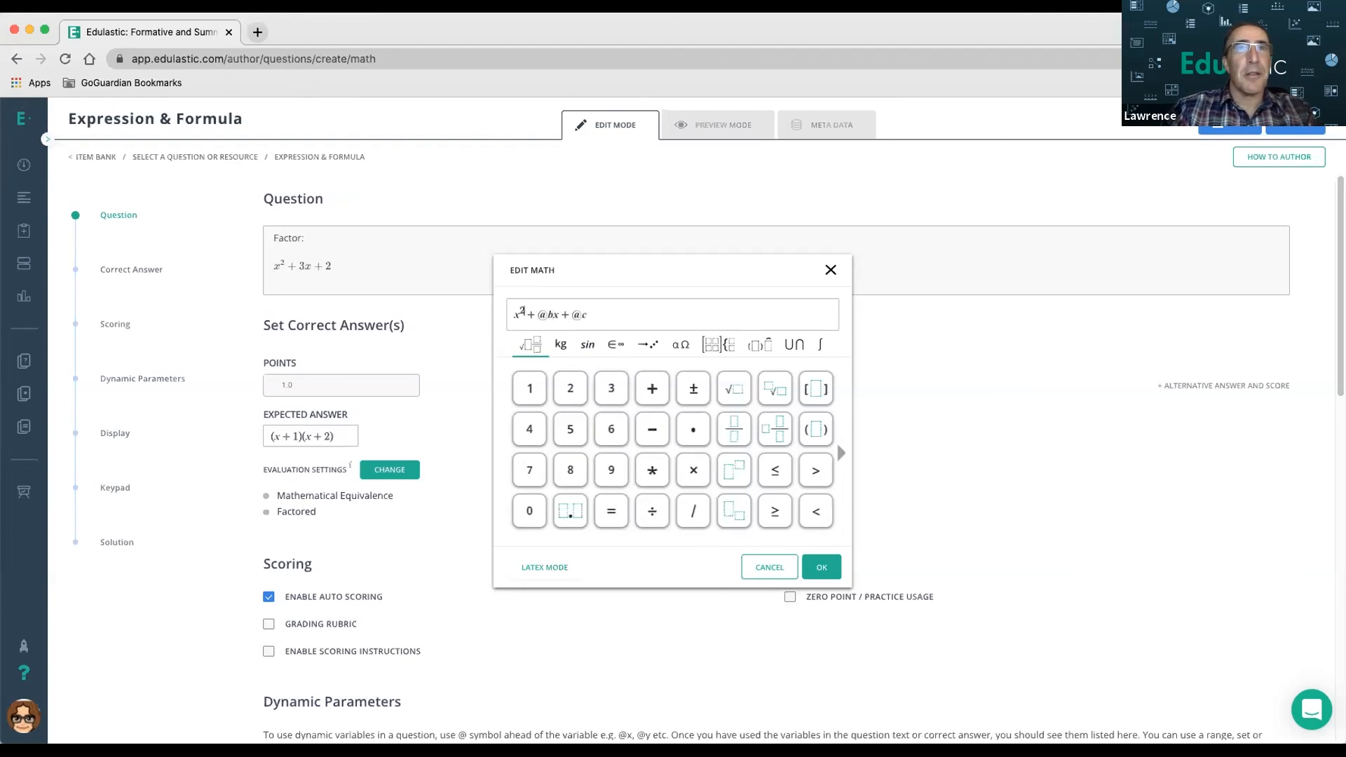
{"action": "left_click", "coordinate": [514, 315]}
{"action": "type", "text": "@"}
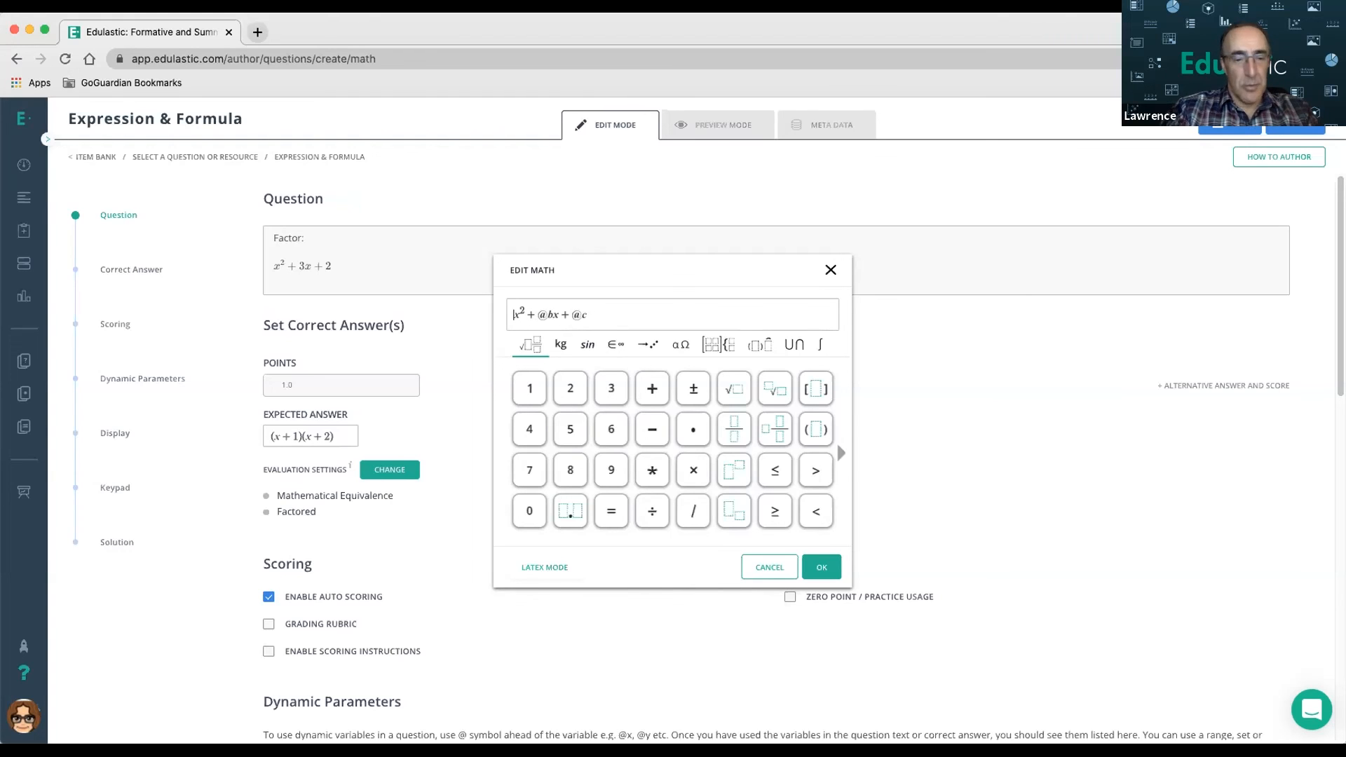
{"action": "type", "text": "a"}
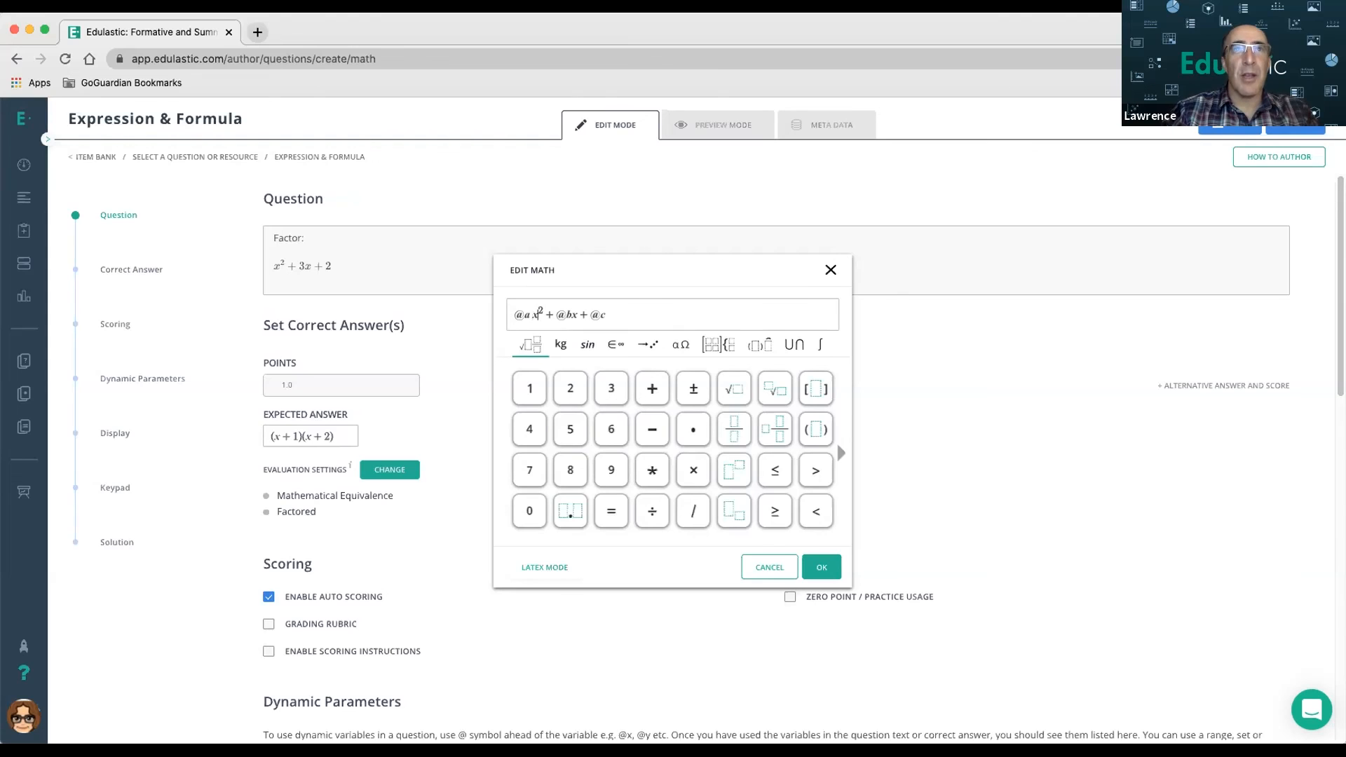
{"action": "left_click", "coordinate": [574, 315]}
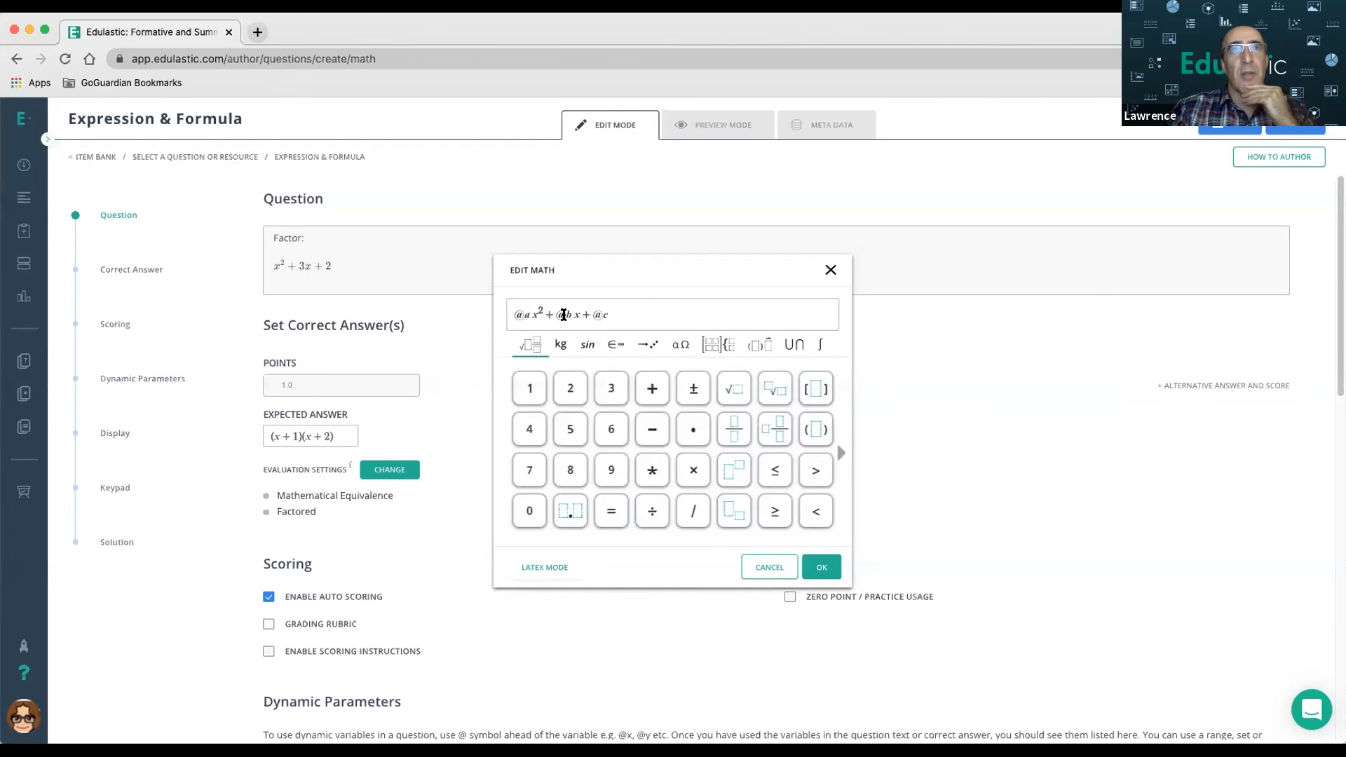
{"action": "left_click", "coordinate": [821, 566]}
- Replace the factored expression in the expected answer with the dynamic variable @d
{"action": "left_click_drag", "start_coordinate": [338, 436], "coordinate": [251, 437]}
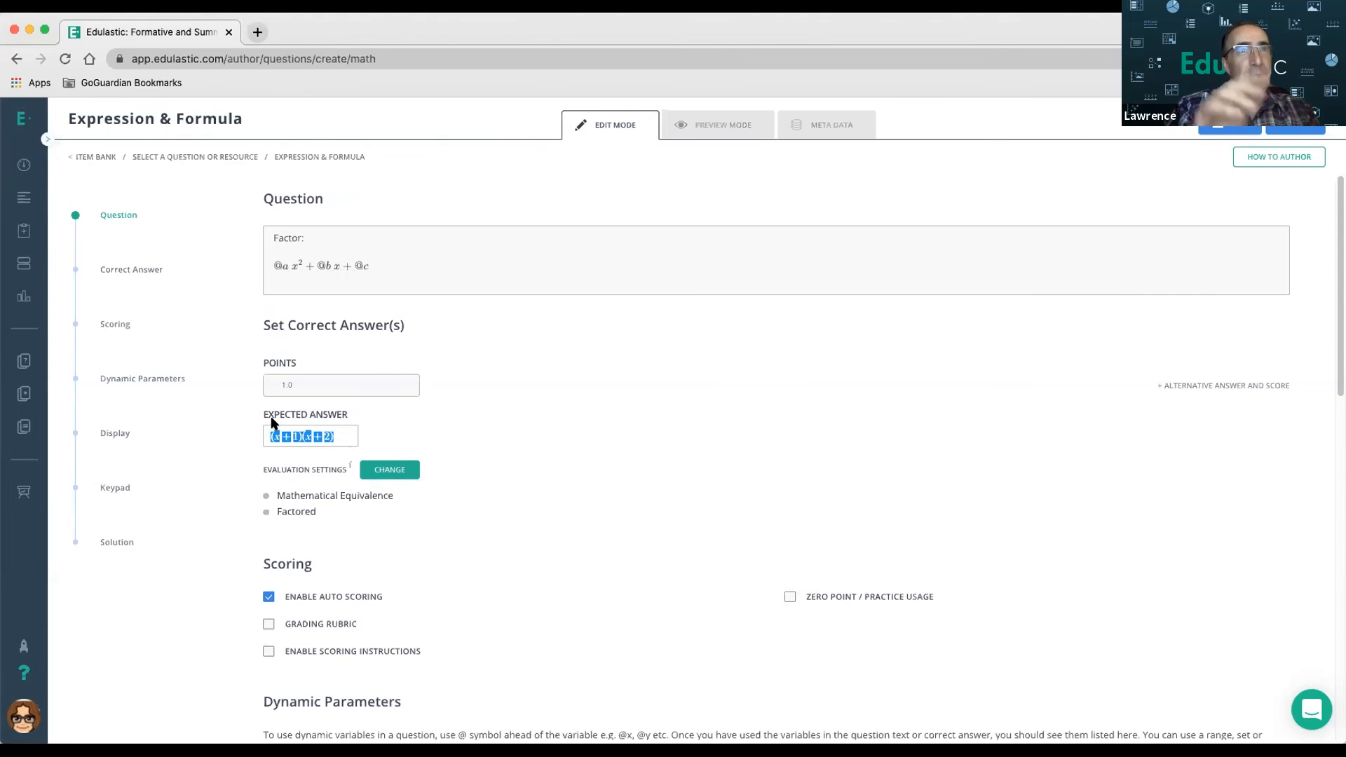
{"action": "left_click", "coordinate": [348, 436]}
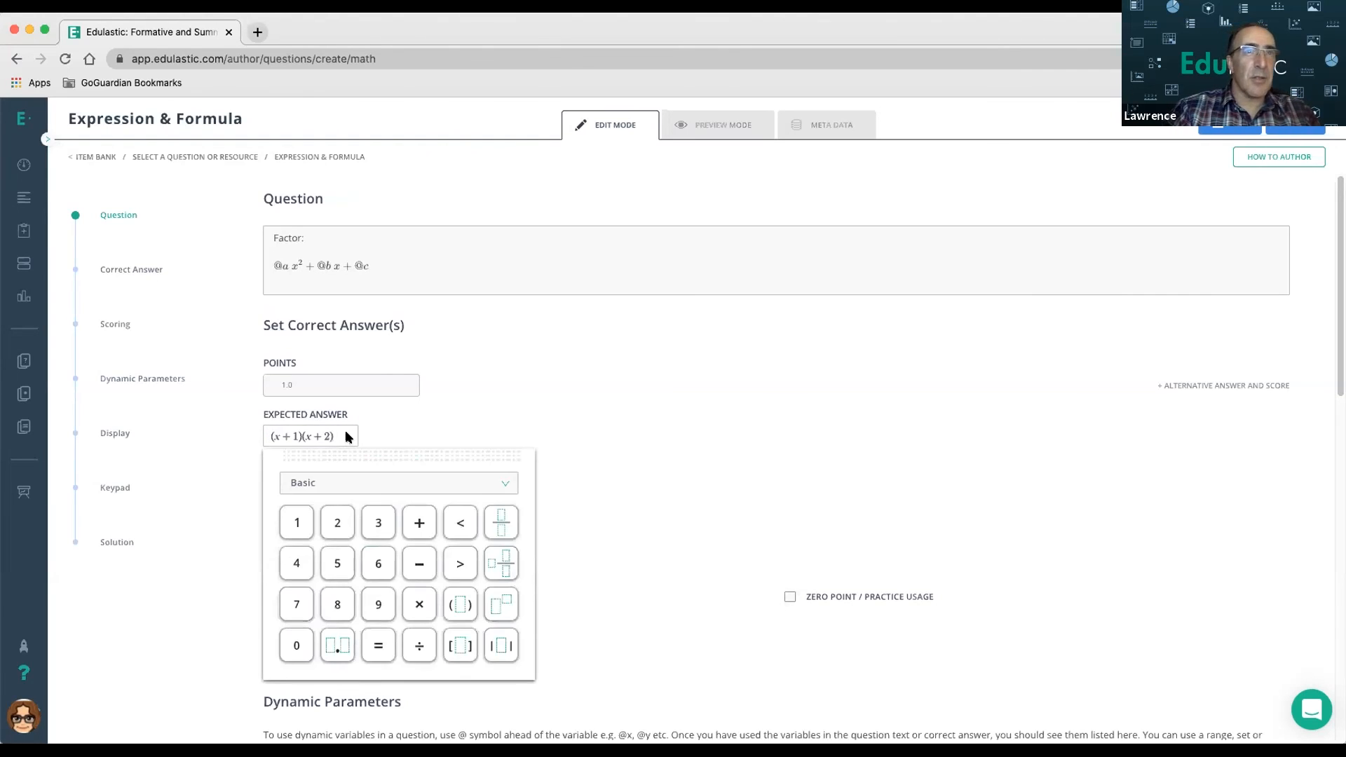
{"action": "key", "text": "BackSpace"}
{"action": "key", "text": "BackSpace"}
{"action": "key", "text": "BackSpace"}
{"action": "key", "text": "BackSpace"}
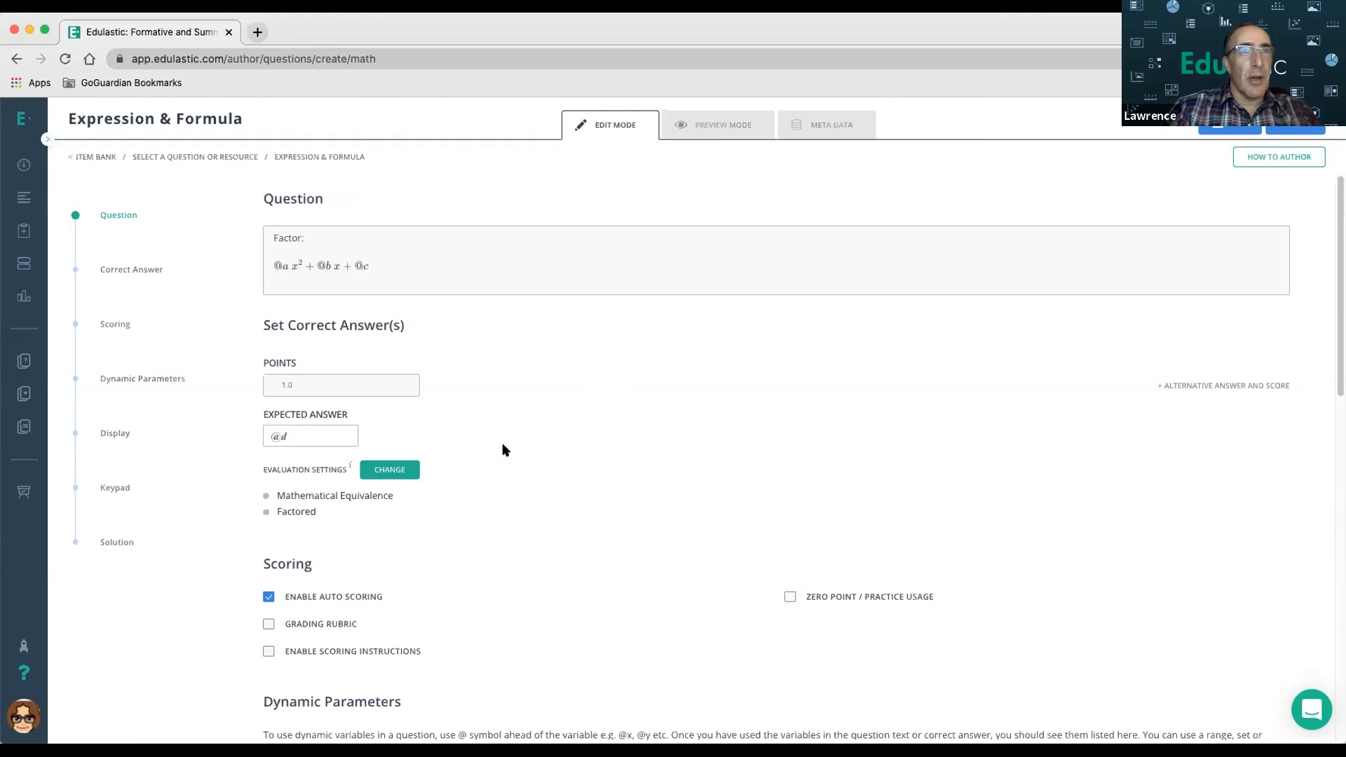
- Enable dynamic parameters for the question and make variable d a Formula, agreeing to clear the generated values
{"action": "scroll", "coordinate": [481, 459], "scroll_direction": "down", "scroll_amount": 5}
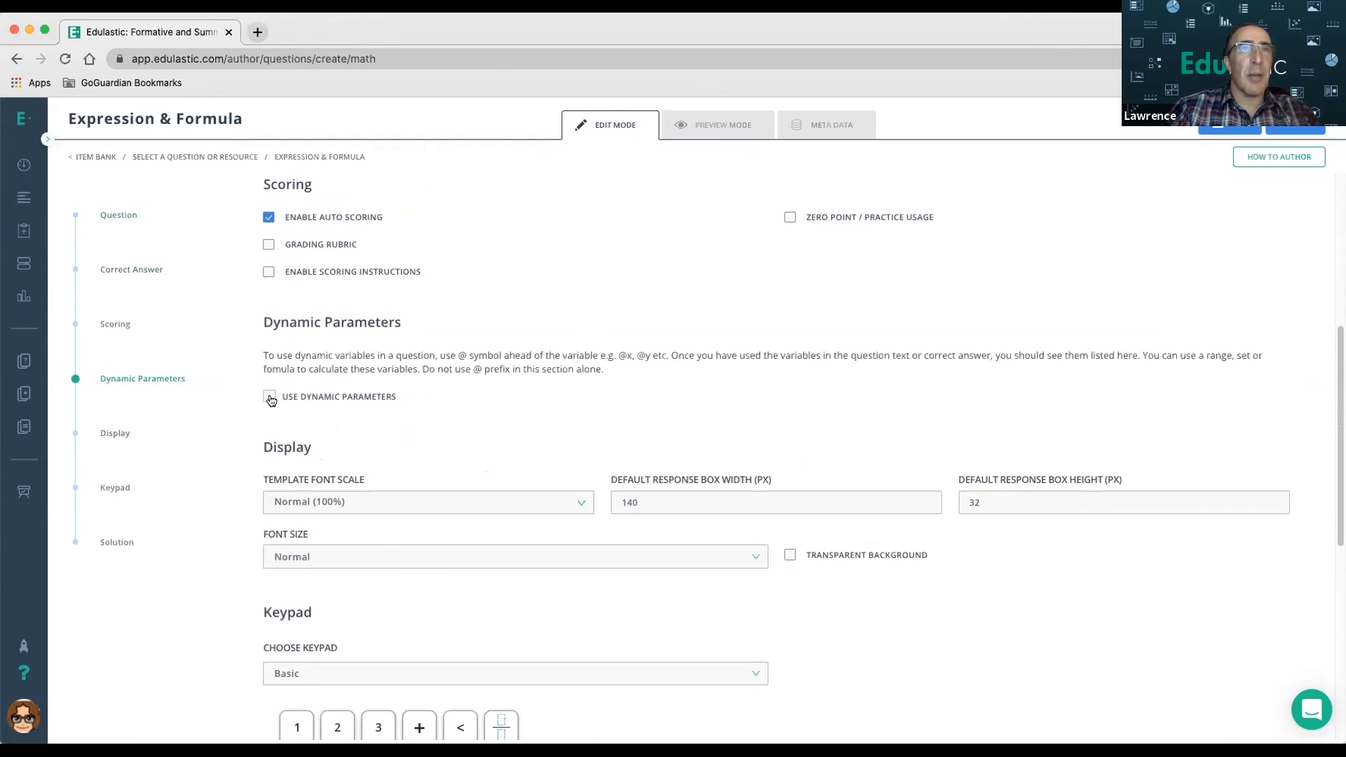
{"action": "left_click", "coordinate": [269, 397]}
{"action": "left_click", "coordinate": [388, 587]}
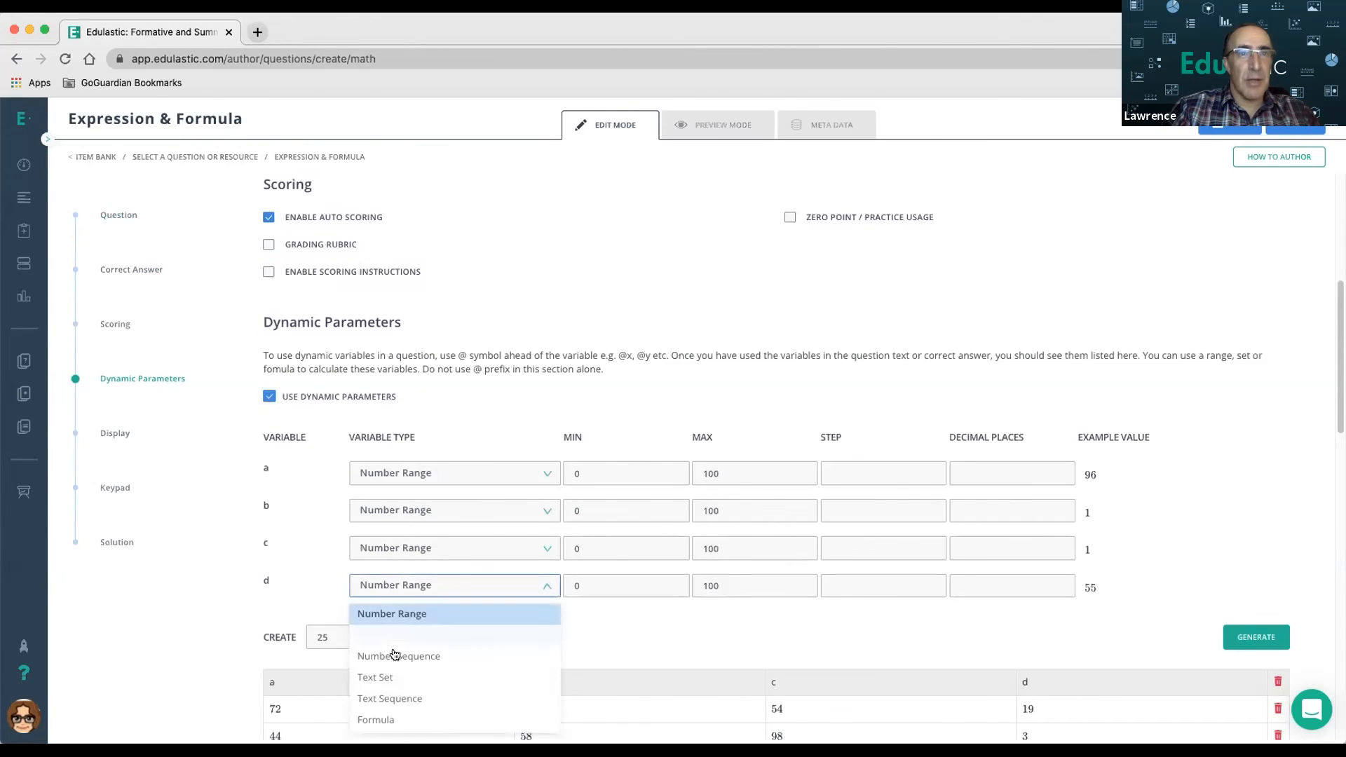
{"action": "left_click", "coordinate": [392, 726]}
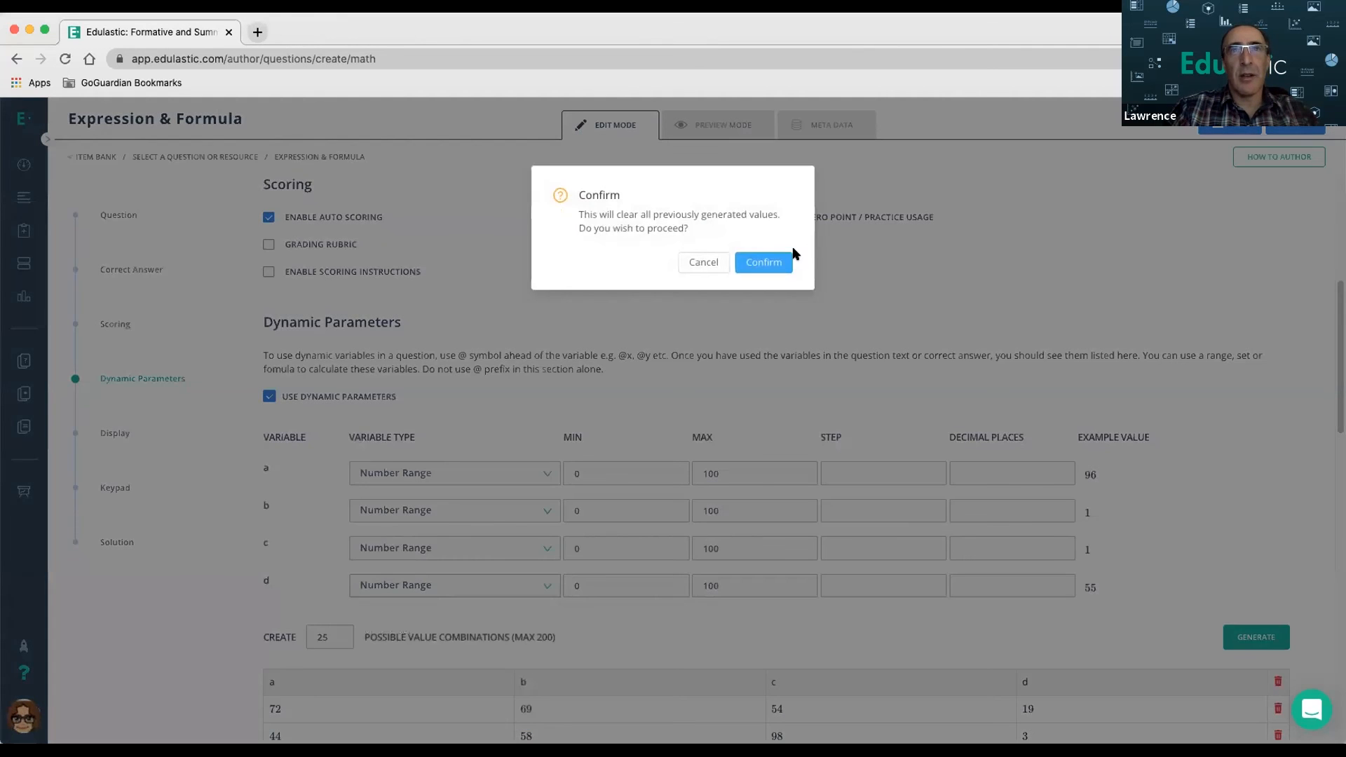
{"action": "left_click", "coordinate": [751, 267]}
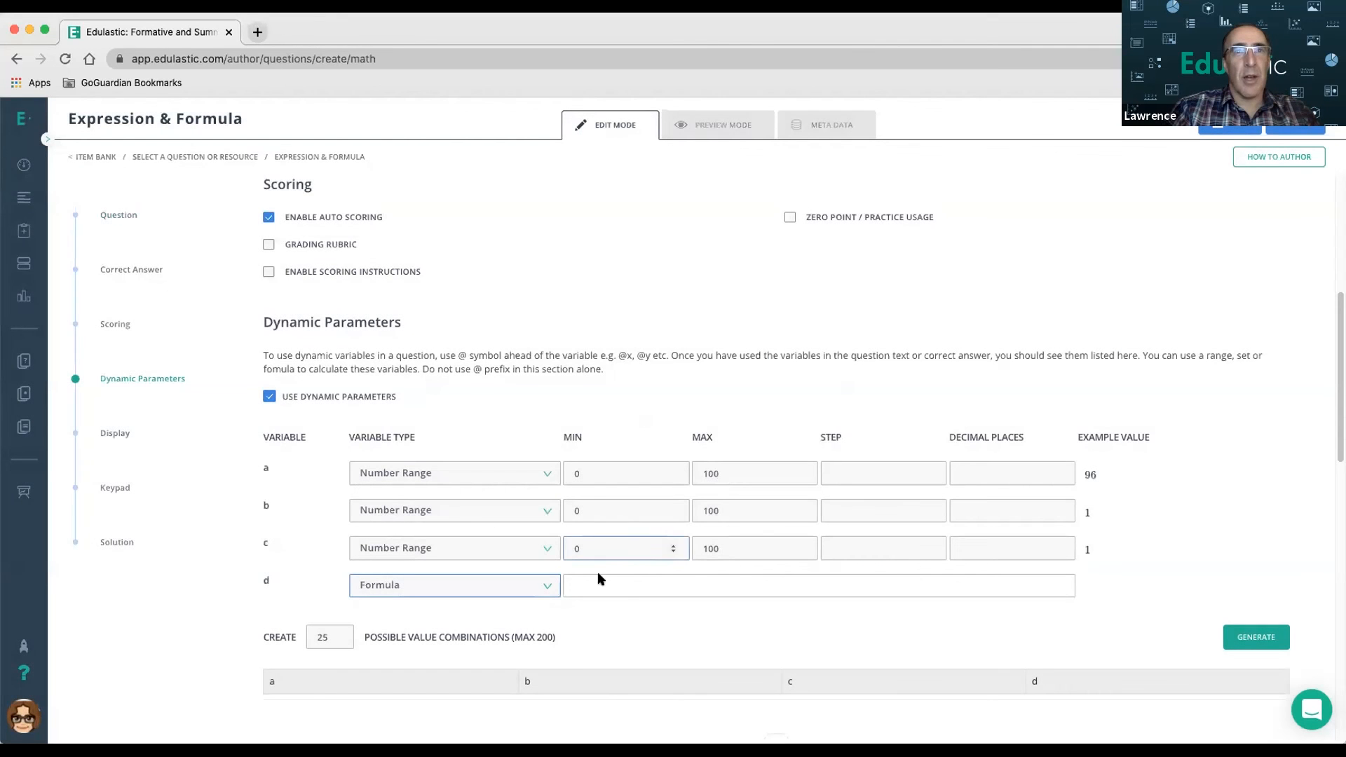
{"action": "left_click", "coordinate": [605, 588]}
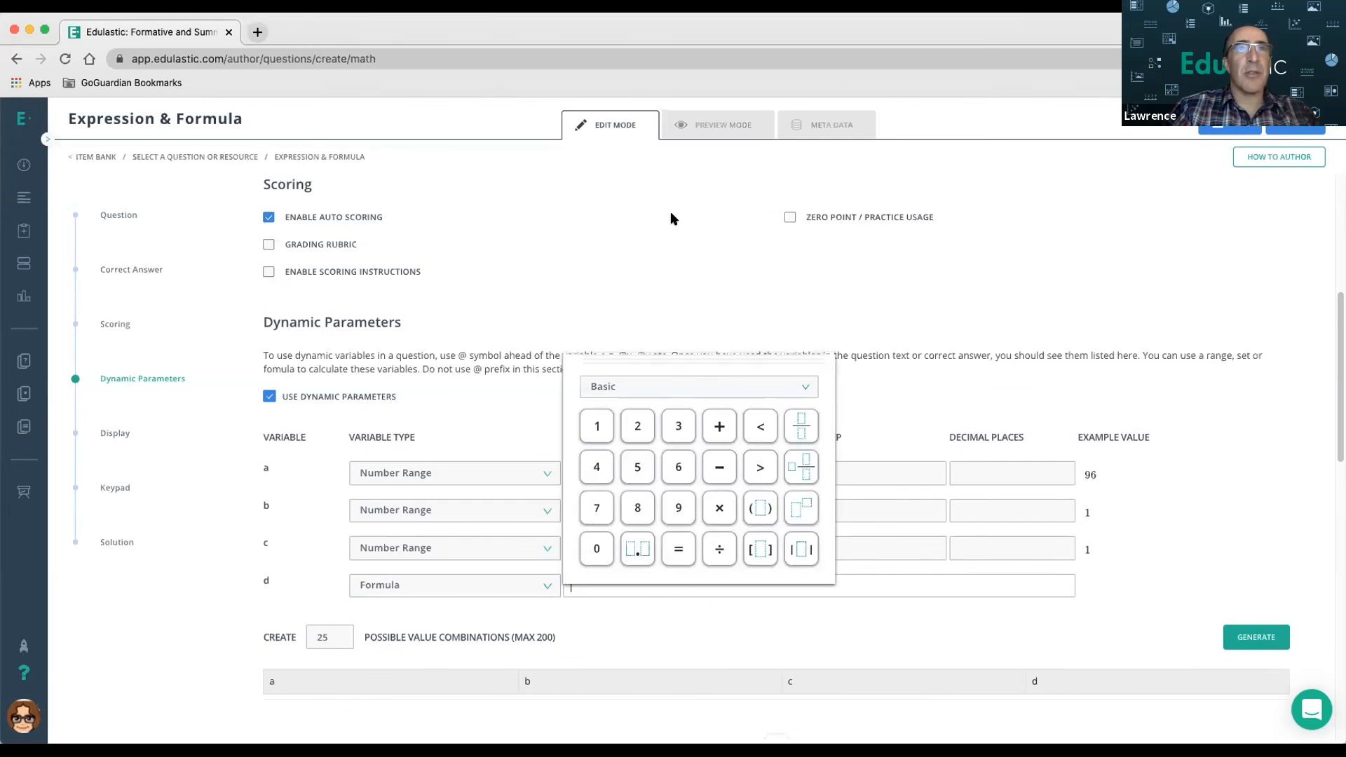
{"action": "scroll", "coordinate": [670, 222], "scroll_direction": "up", "scroll_amount": 1}
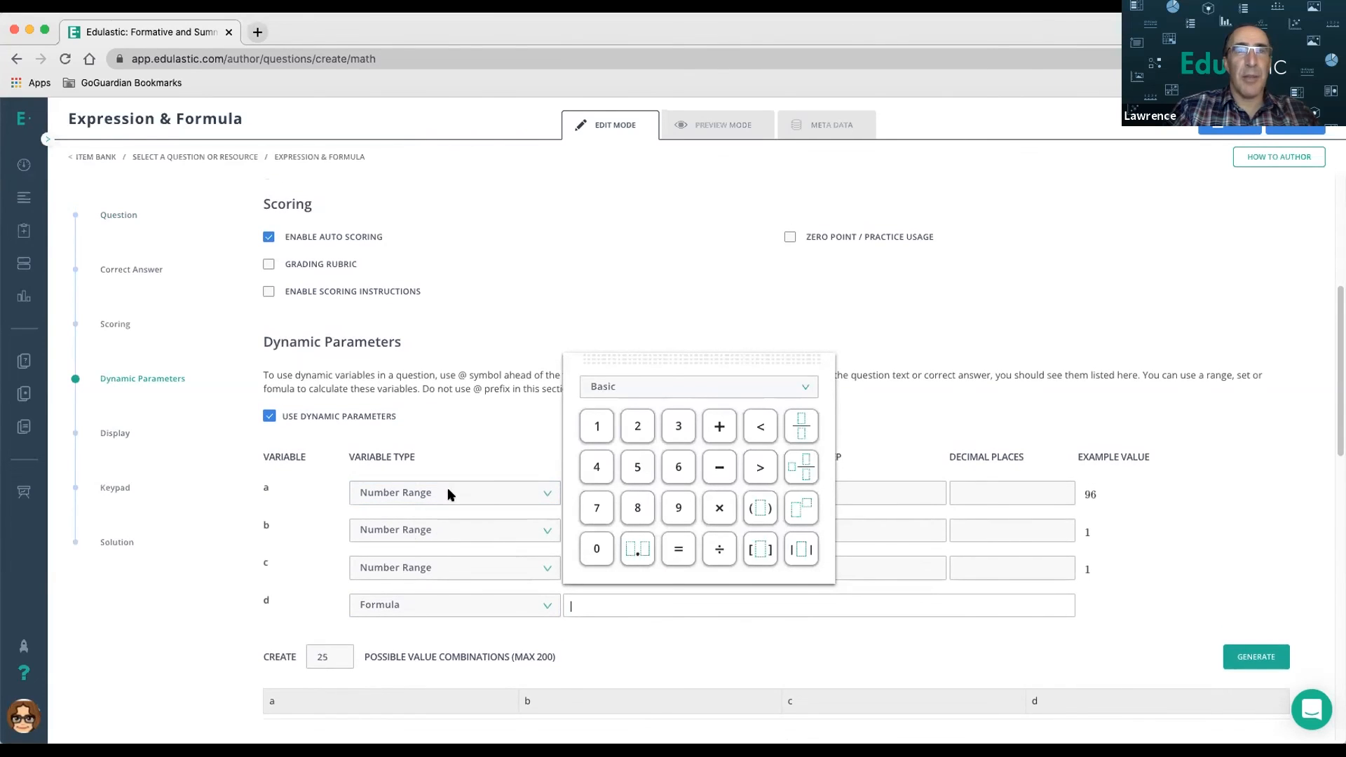
{"action": "left_click", "coordinate": [528, 264]}
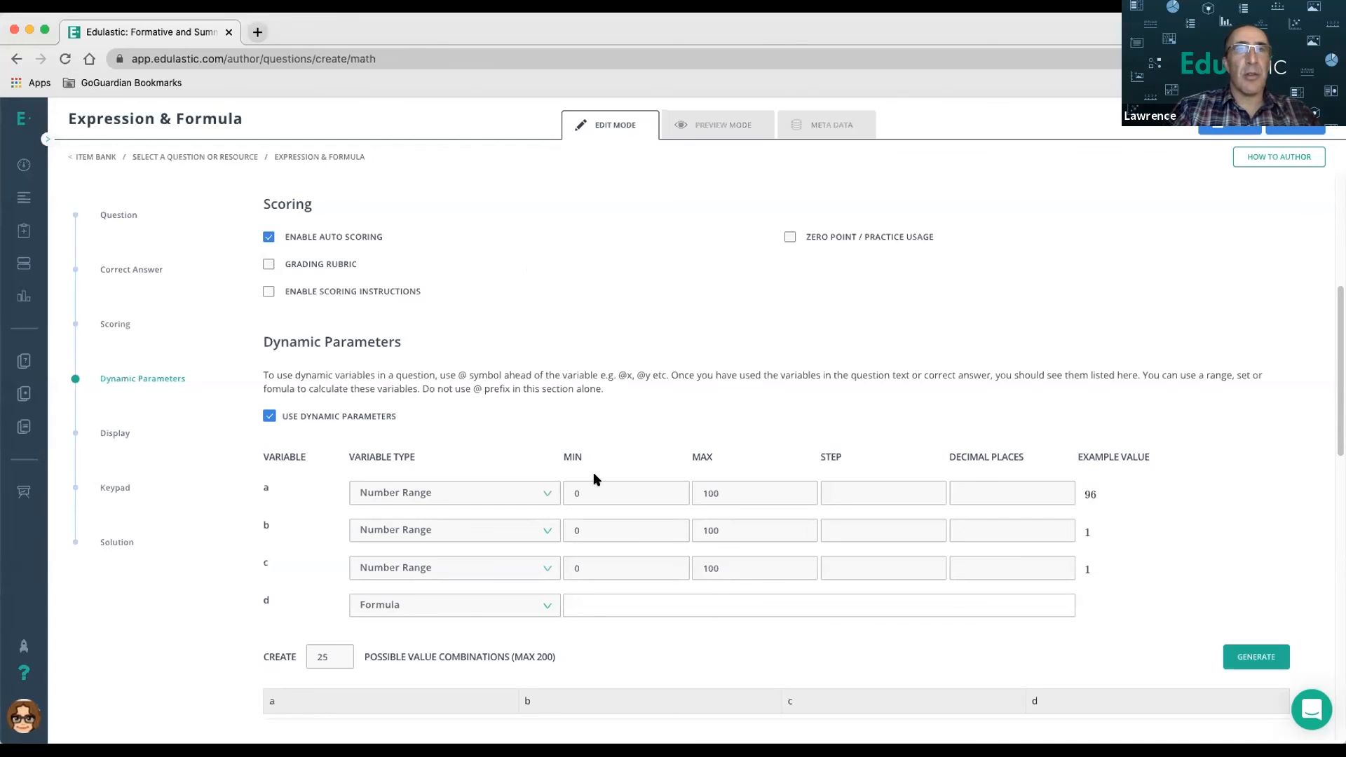
- Change the variable type of dynamic parameters a, b and c to Number Sequence
{"action": "scroll", "coordinate": [631, 371], "scroll_direction": "up", "scroll_amount": 3}
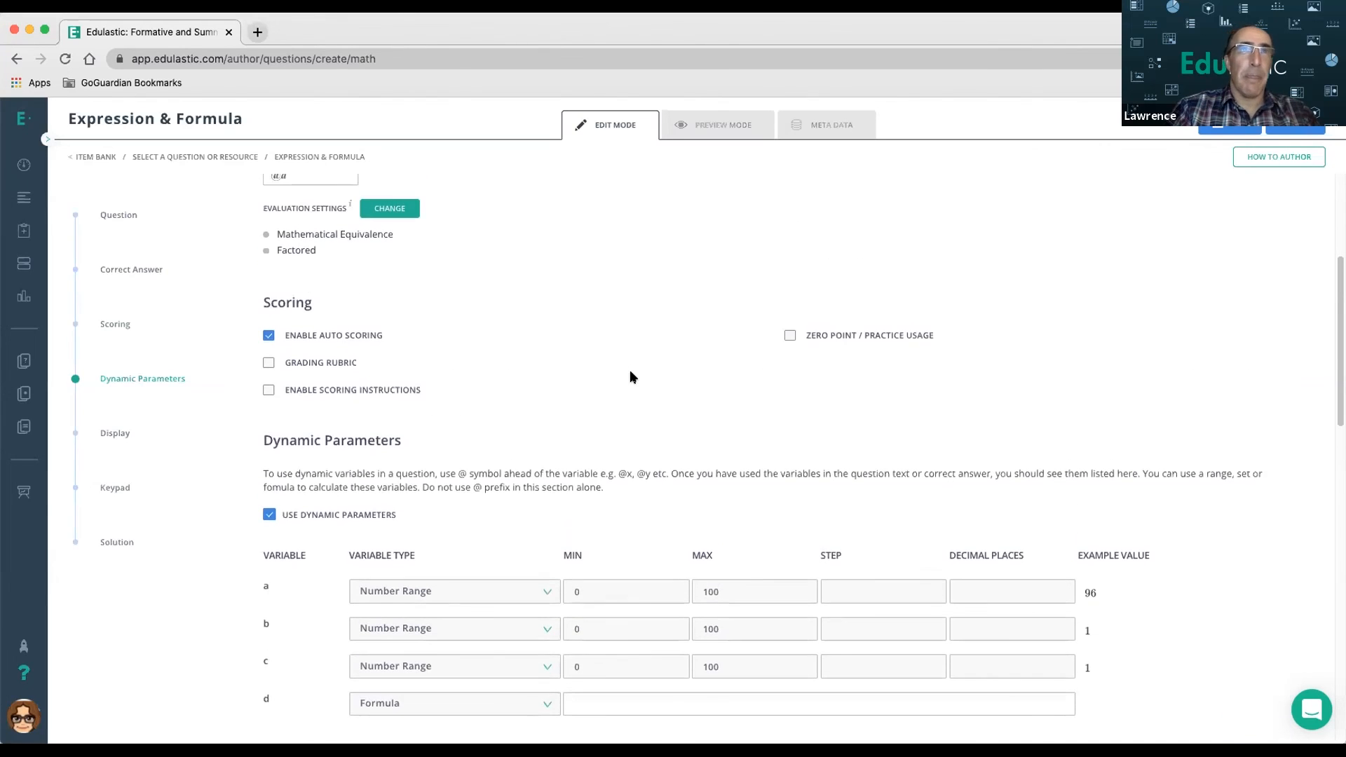
{"action": "scroll", "coordinate": [631, 373], "scroll_direction": "up", "scroll_amount": 3}
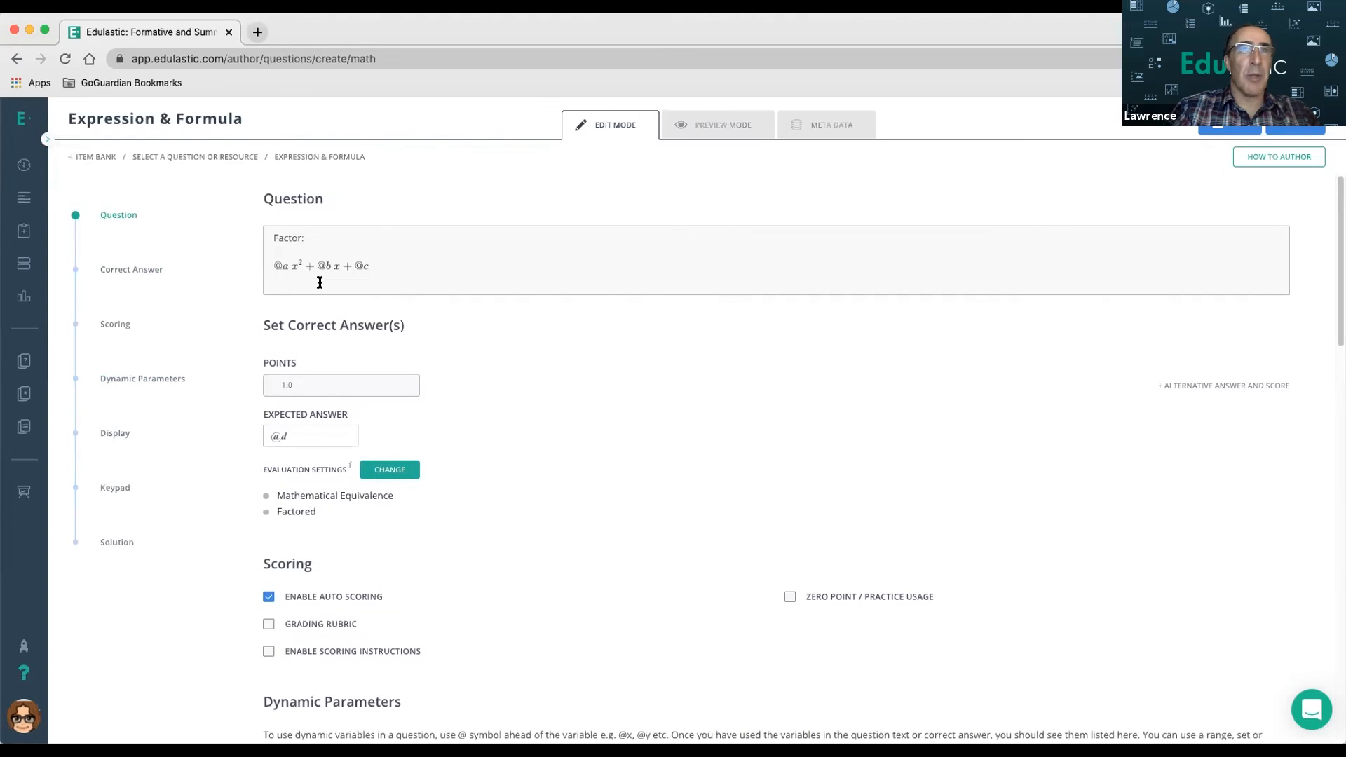
{"action": "scroll", "coordinate": [482, 349], "scroll_direction": "down", "scroll_amount": 8}
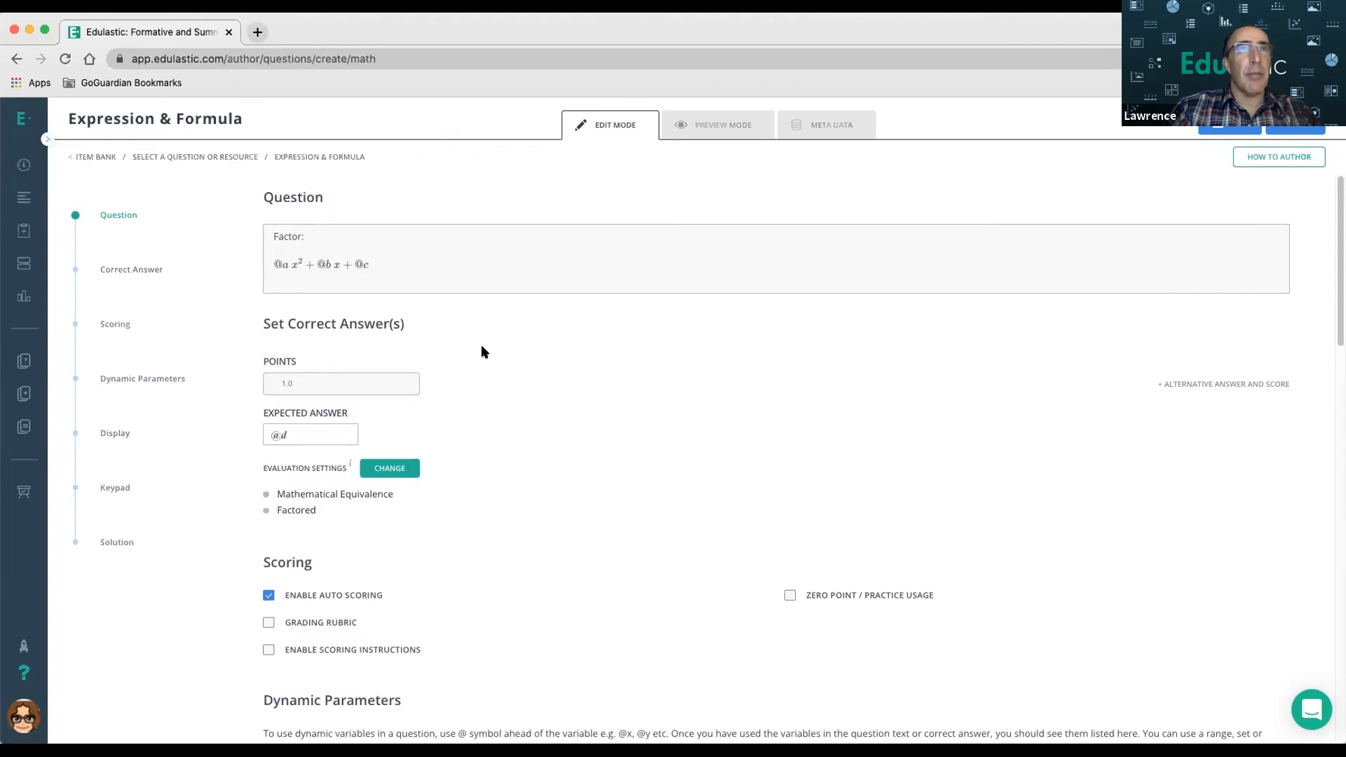
{"action": "left_click", "coordinate": [411, 353]}
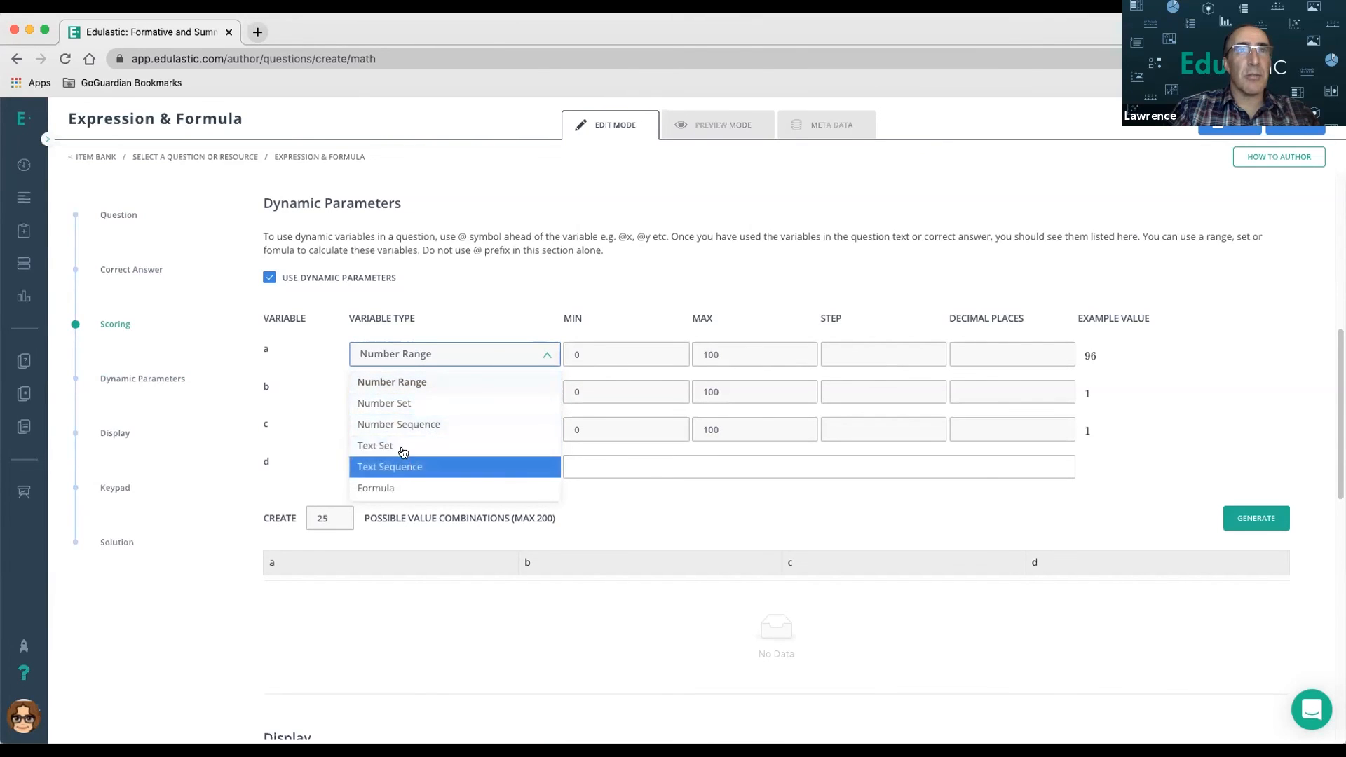
{"action": "left_click", "coordinate": [392, 424]}
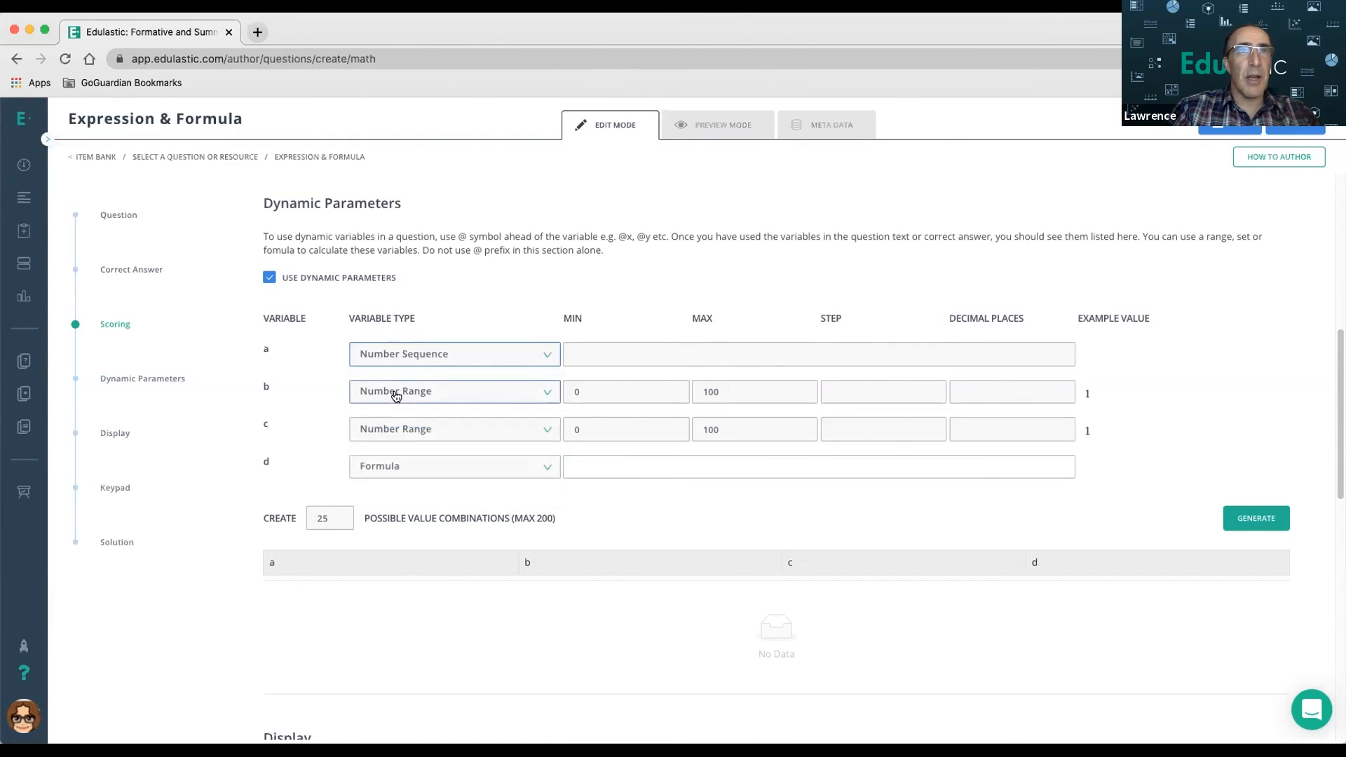
{"action": "left_click", "coordinate": [391, 392]}
{"action": "left_click", "coordinate": [397, 464]}
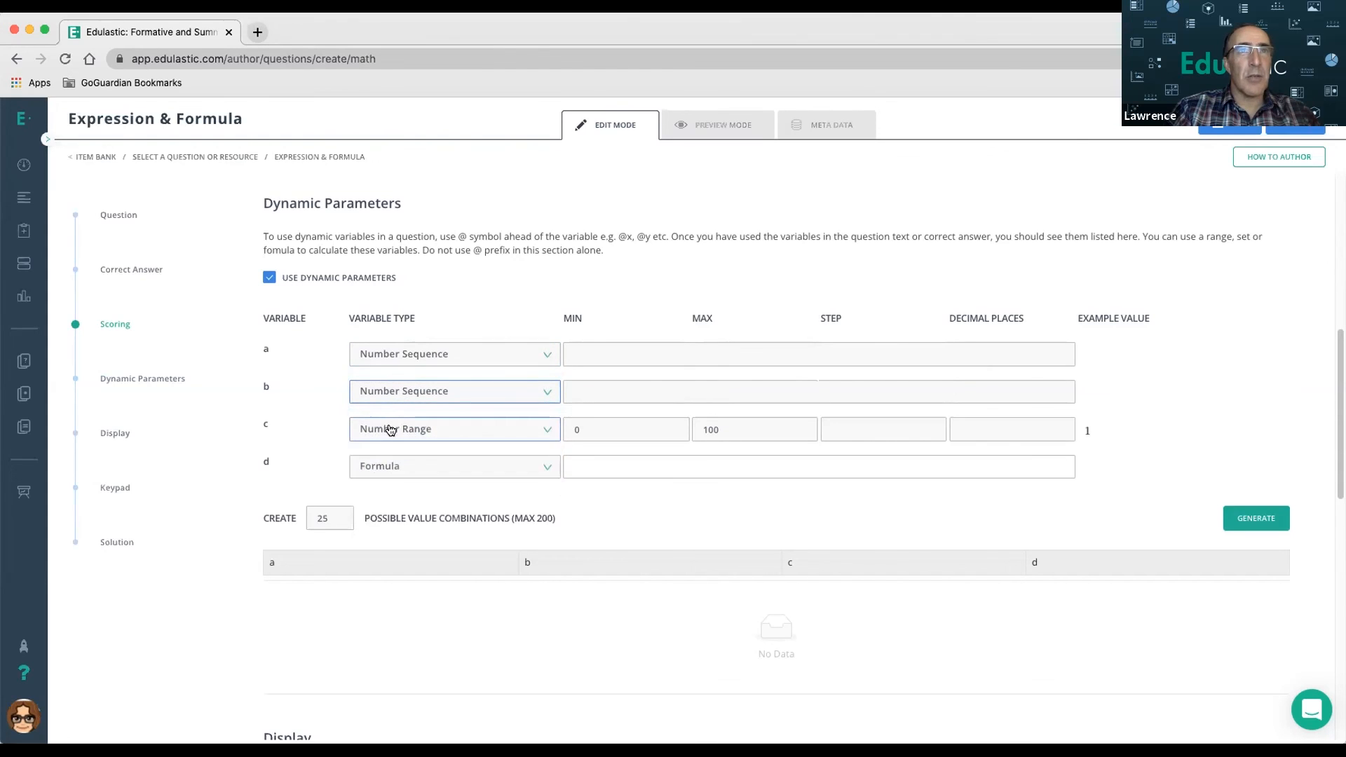
{"action": "left_click", "coordinate": [391, 429]}
{"action": "left_click", "coordinate": [399, 496]}
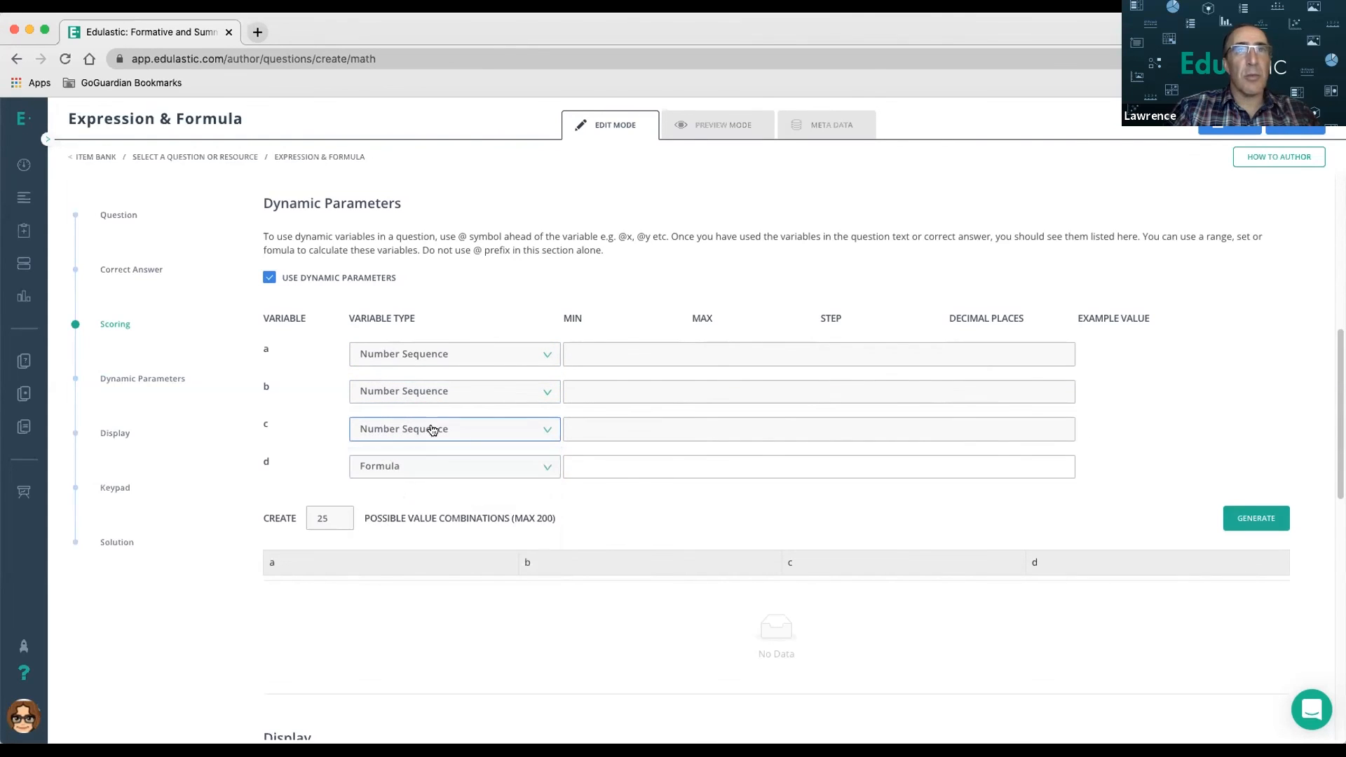
- Enter the number sequence values 1 for variable a, 2 for b and 1 for c
{"action": "left_click", "coordinate": [575, 352]}
{"action": "type", "text": "1"}
{"action": "left_click", "coordinate": [588, 389]}
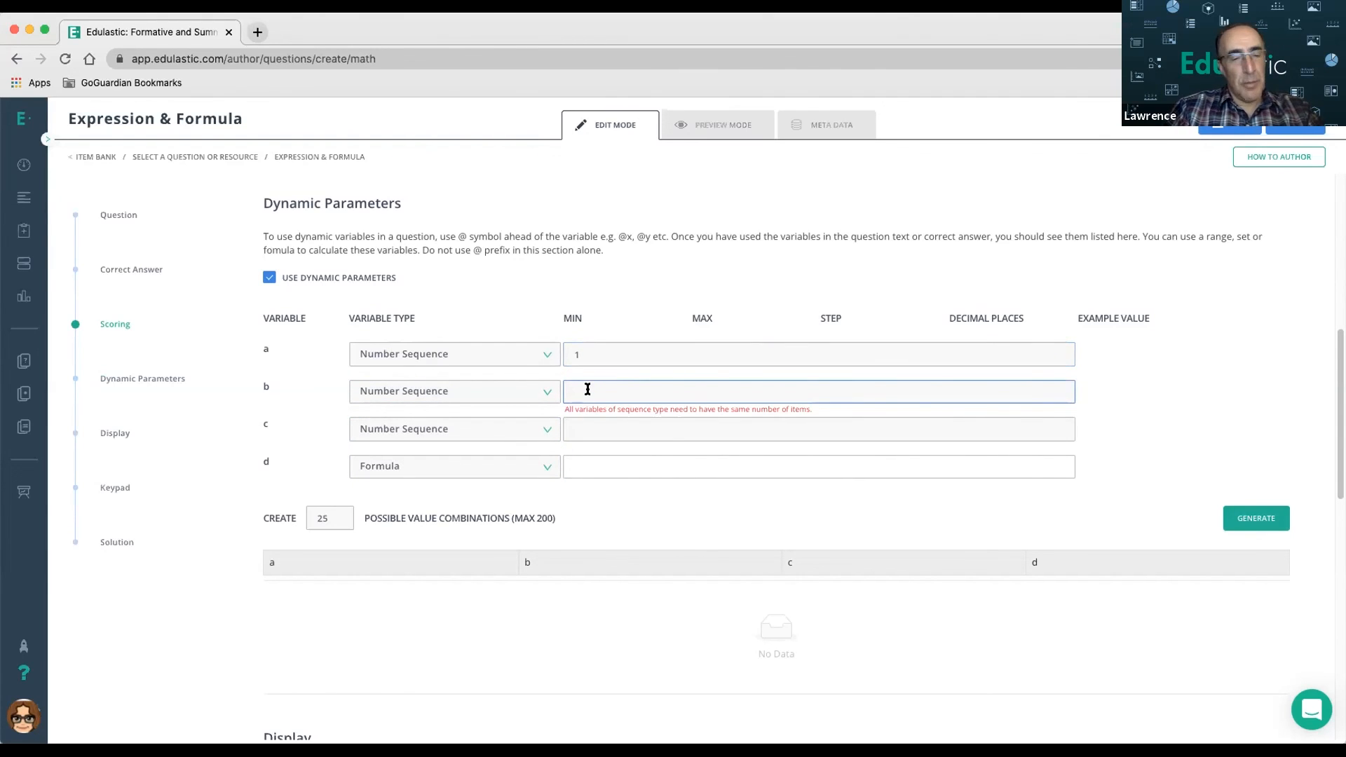
{"action": "type", "text": "2"}
{"action": "left_click", "coordinate": [591, 428]}
{"action": "type", "text": "1"}
{"action": "left_click", "coordinate": [646, 265]}
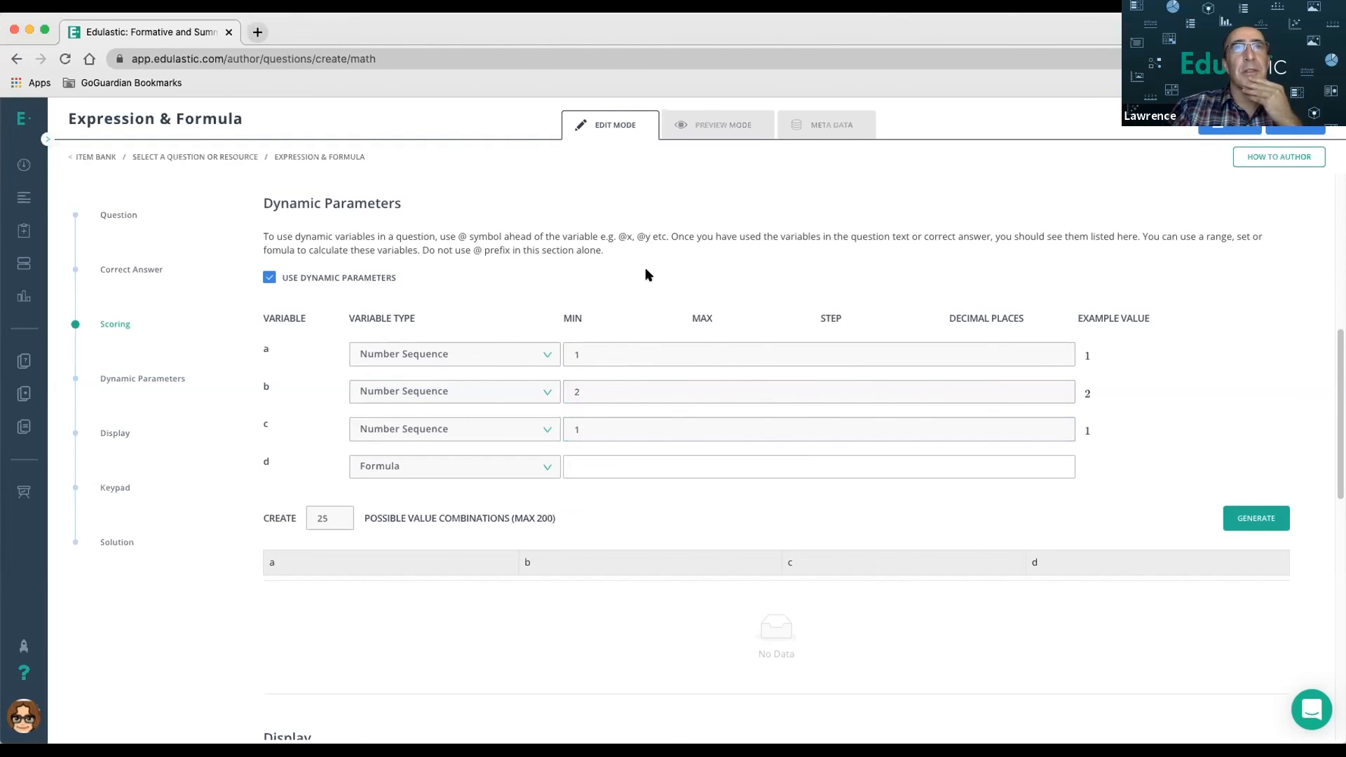
{"action": "scroll", "coordinate": [646, 275], "scroll_direction": "up", "scroll_amount": 3}
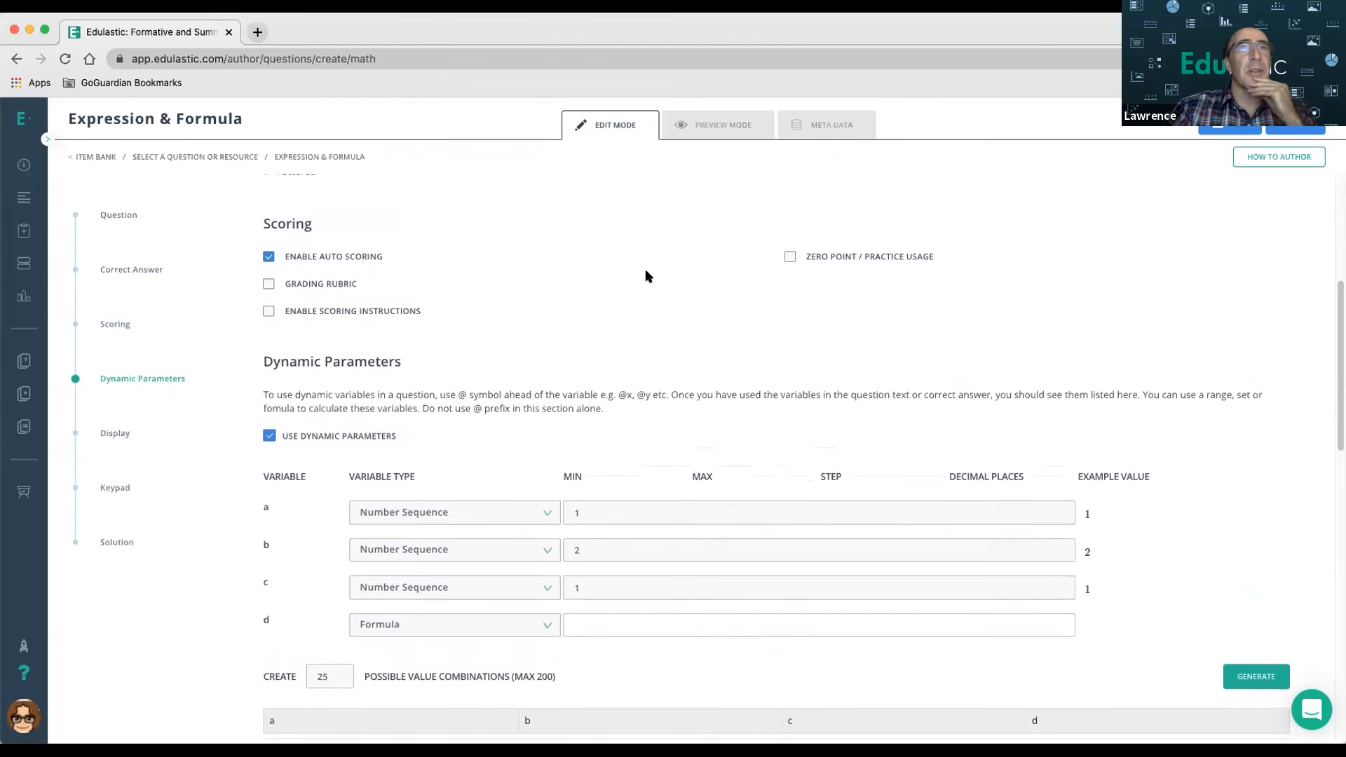
{"action": "scroll", "coordinate": [646, 276], "scroll_direction": "up", "scroll_amount": 2}
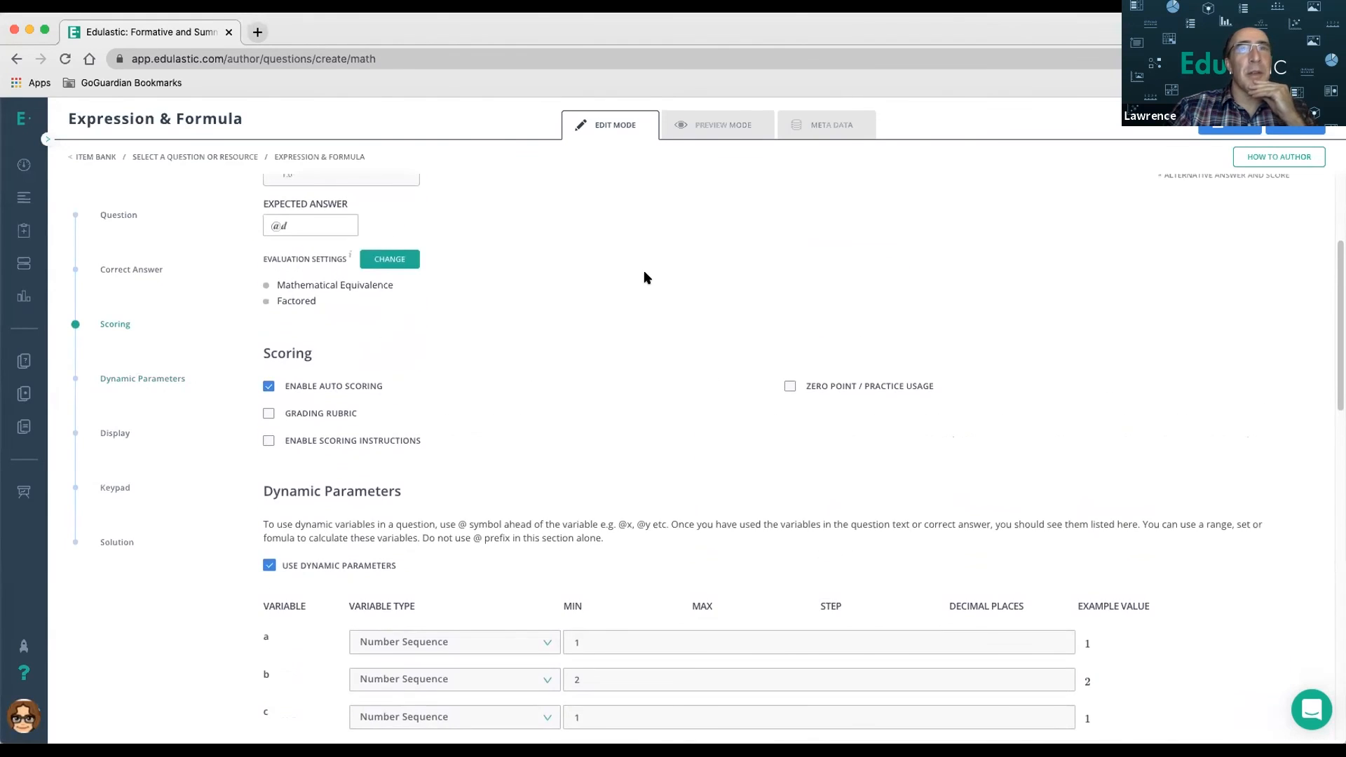
{"action": "scroll", "coordinate": [647, 278], "scroll_direction": "up", "scroll_amount": 3}
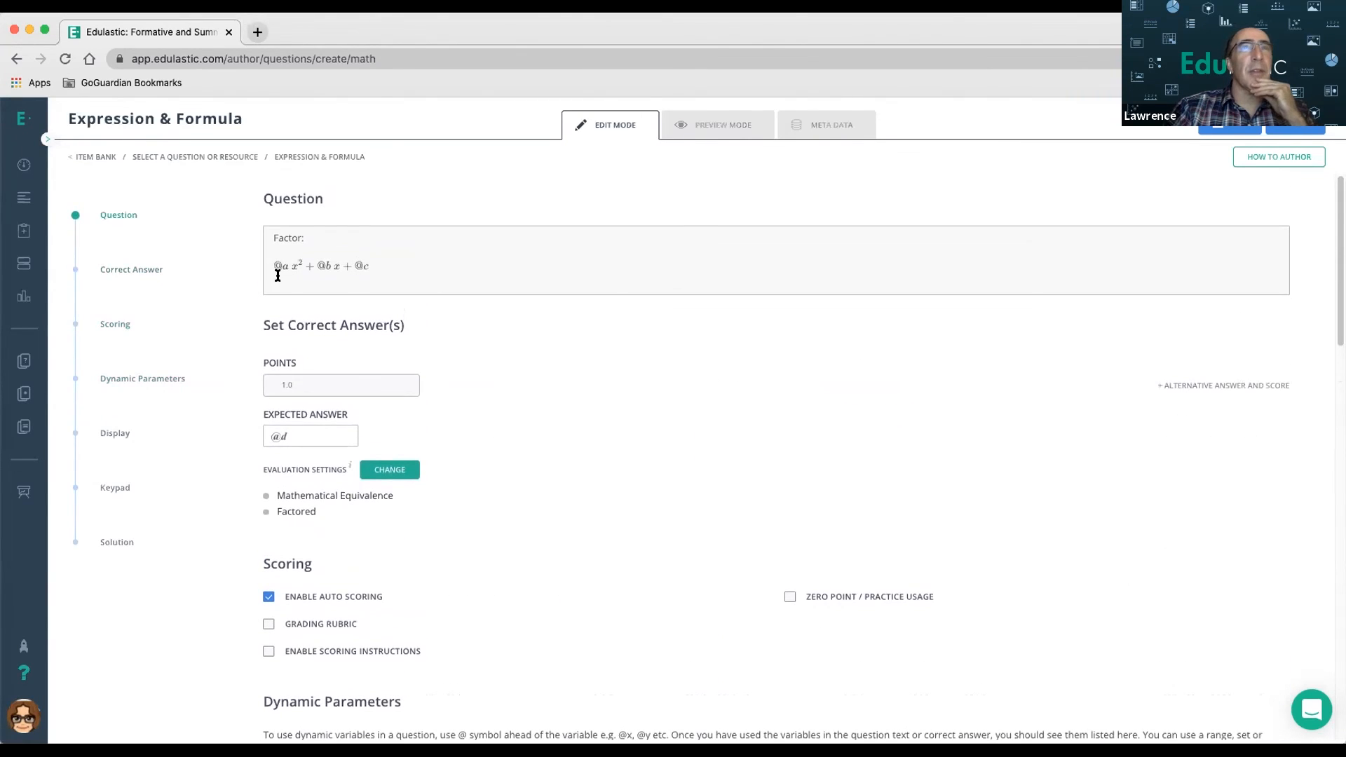
- Change the number sequence values to 5 for variable b and 6 for variable c
{"action": "scroll", "coordinate": [564, 391], "scroll_direction": "down", "scroll_amount": 5}
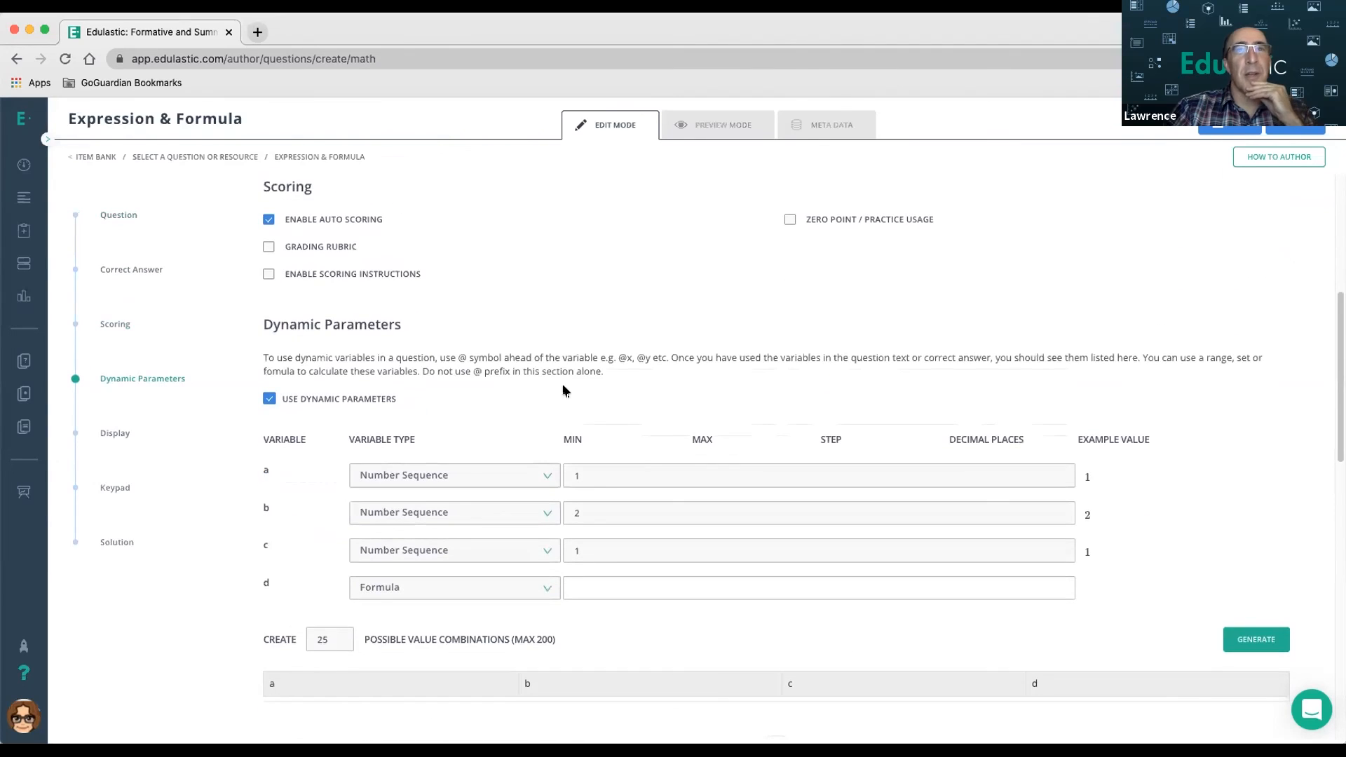
{"action": "left_click", "coordinate": [589, 545]}
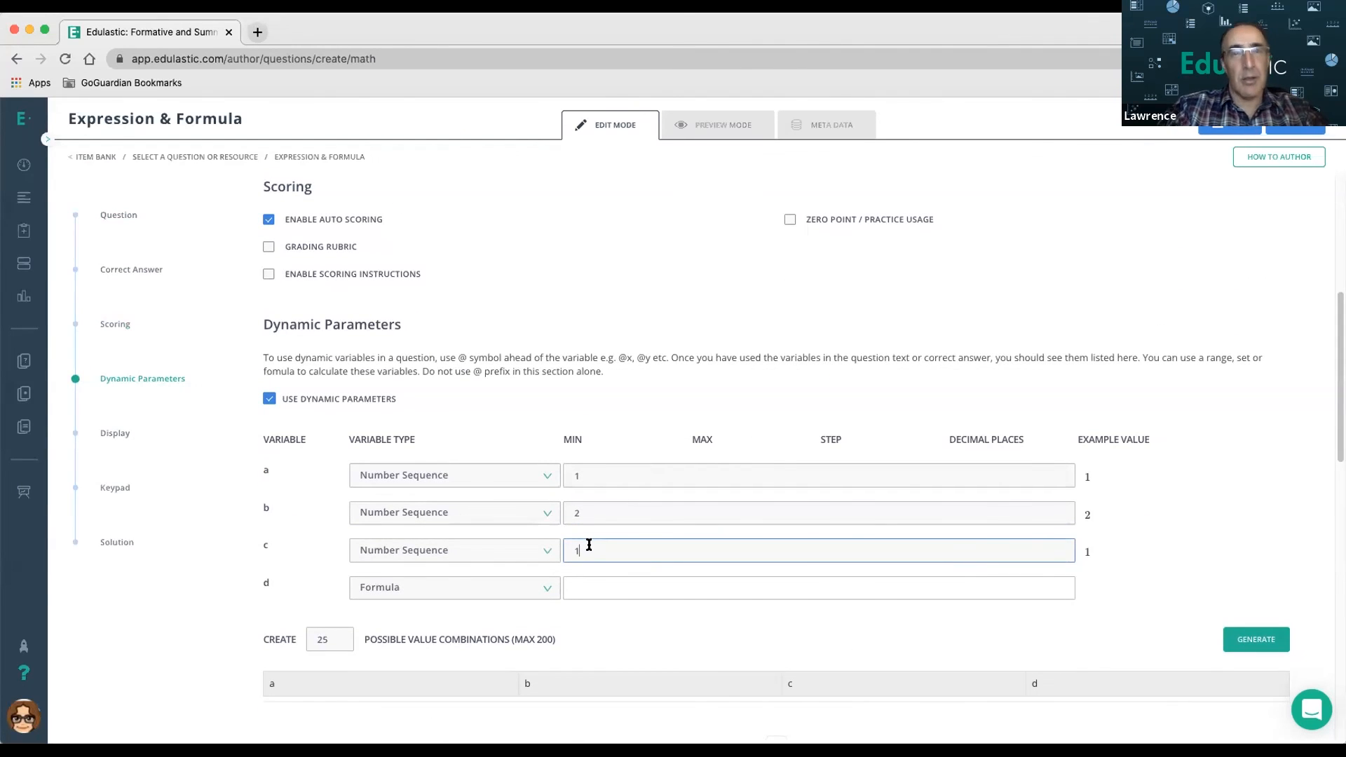
{"action": "left_click", "coordinate": [590, 513]}
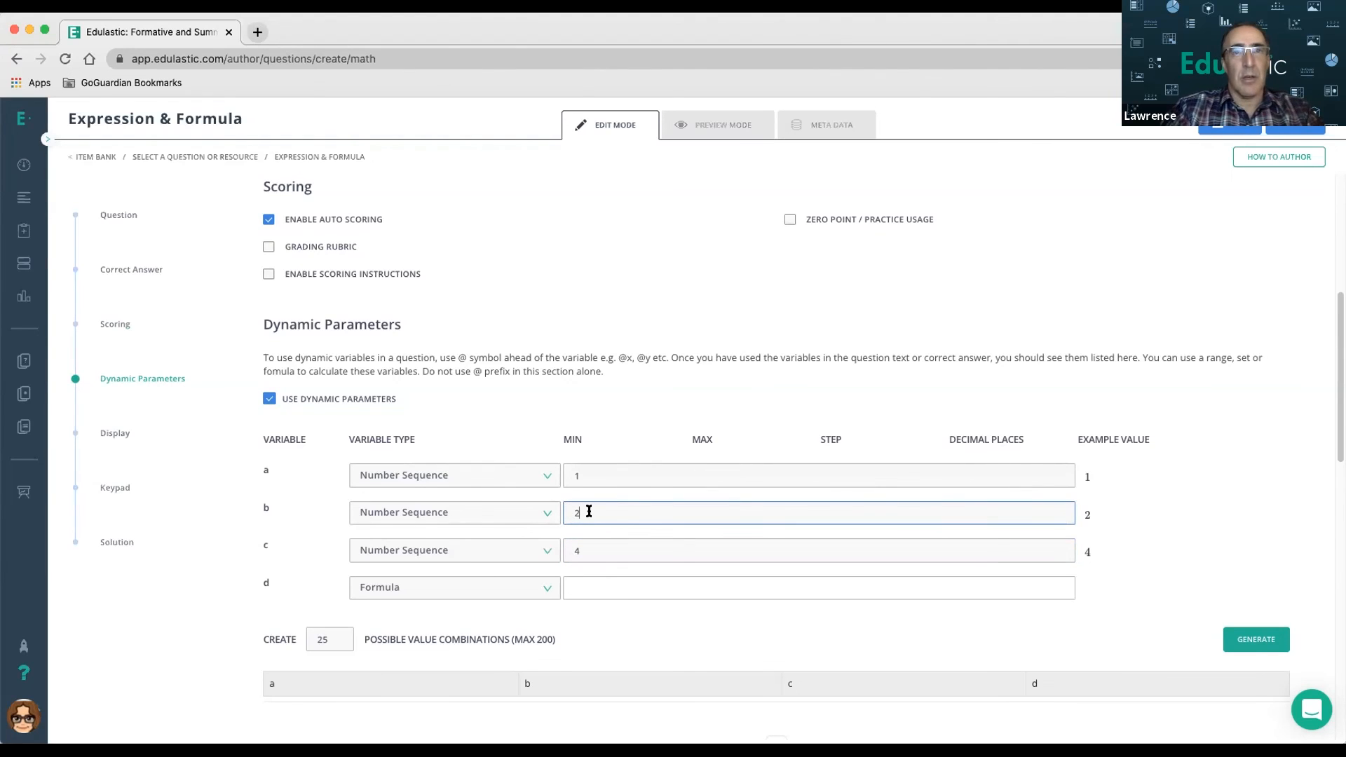
{"action": "left_click", "coordinate": [592, 544]}
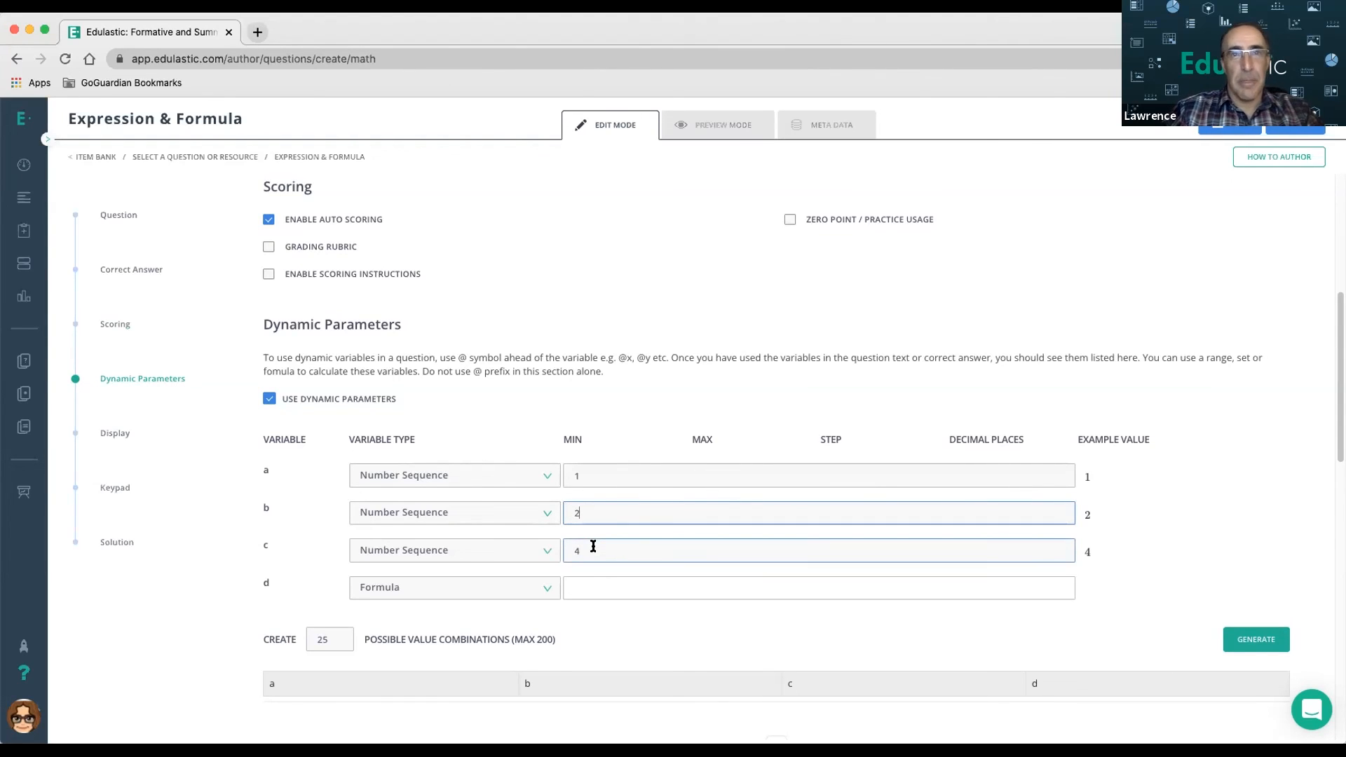
{"action": "key", "text": "BackSpace"}
{"action": "type", "text": "6"}
{"action": "left_click", "coordinate": [595, 513]}
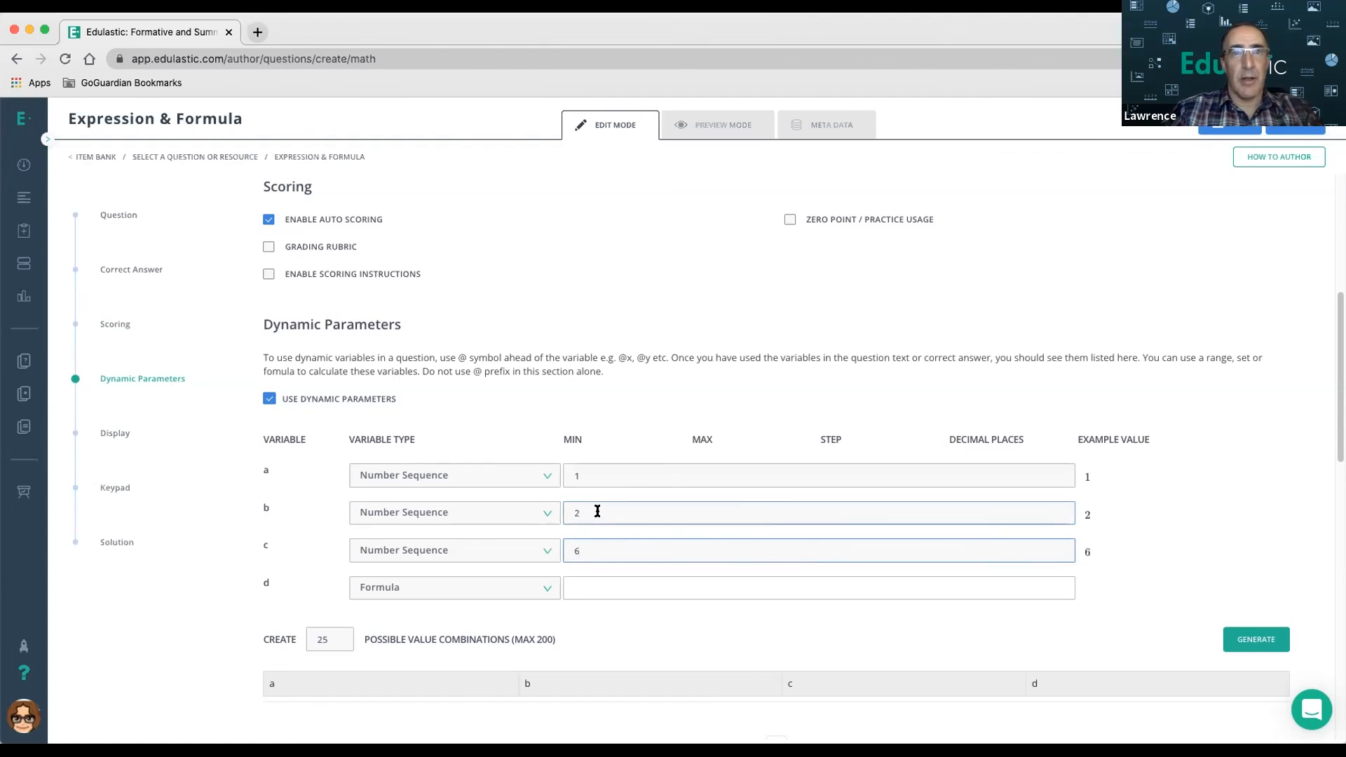
{"action": "key", "text": "BackSpace"}
{"action": "type", "text": "5"}
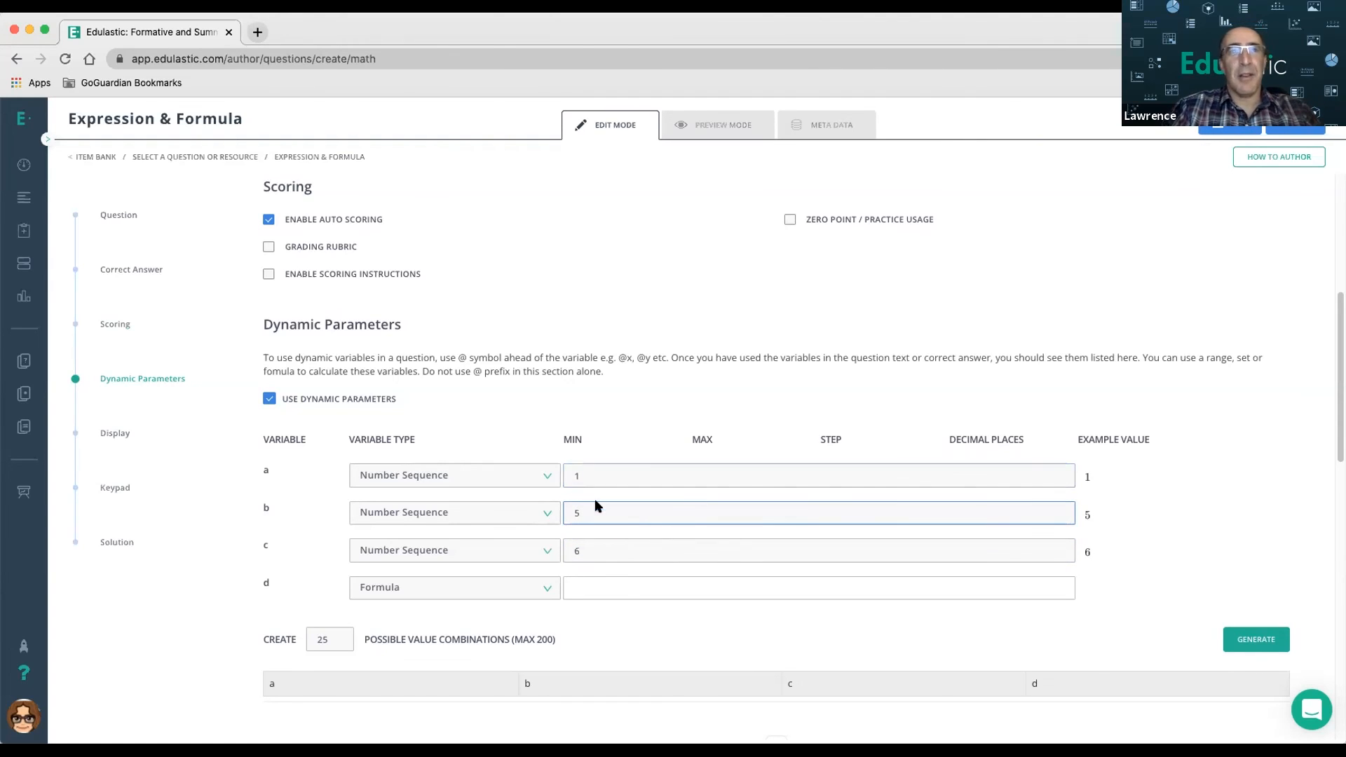
{"action": "left_click", "coordinate": [600, 588]}
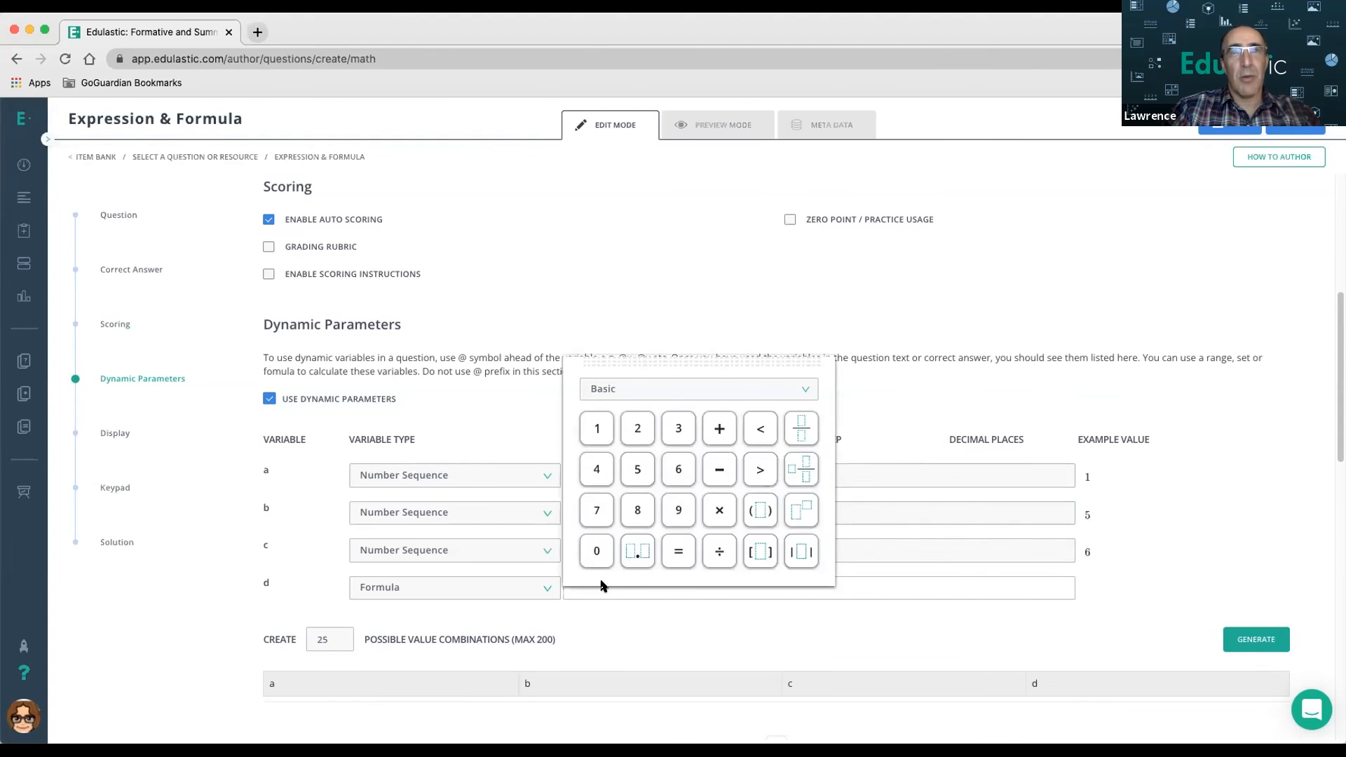
{"action": "left_click", "coordinate": [649, 611]}
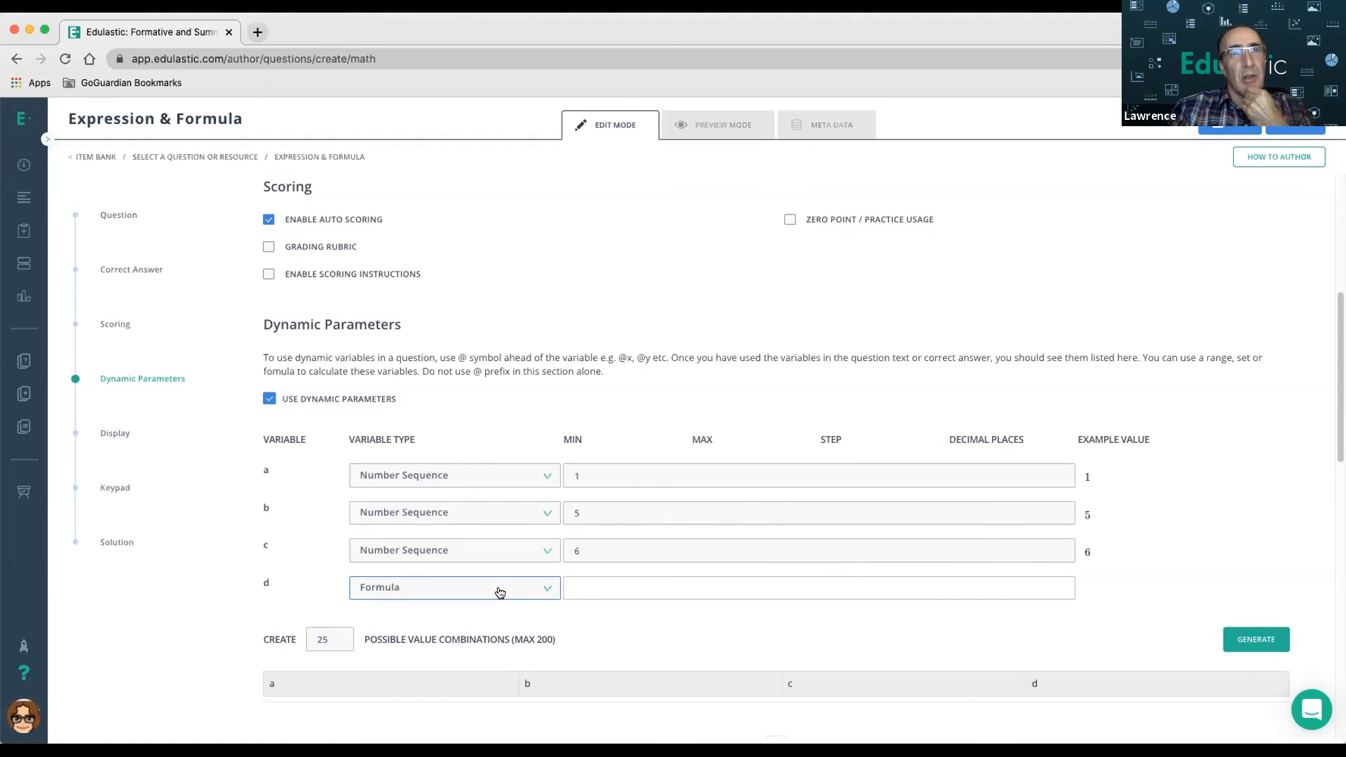
- Rewrite the expected answer as the product of two dynamic variables, (@d)(@e)
{"action": "scroll", "coordinate": [463, 296], "scroll_direction": "up", "scroll_amount": 5}
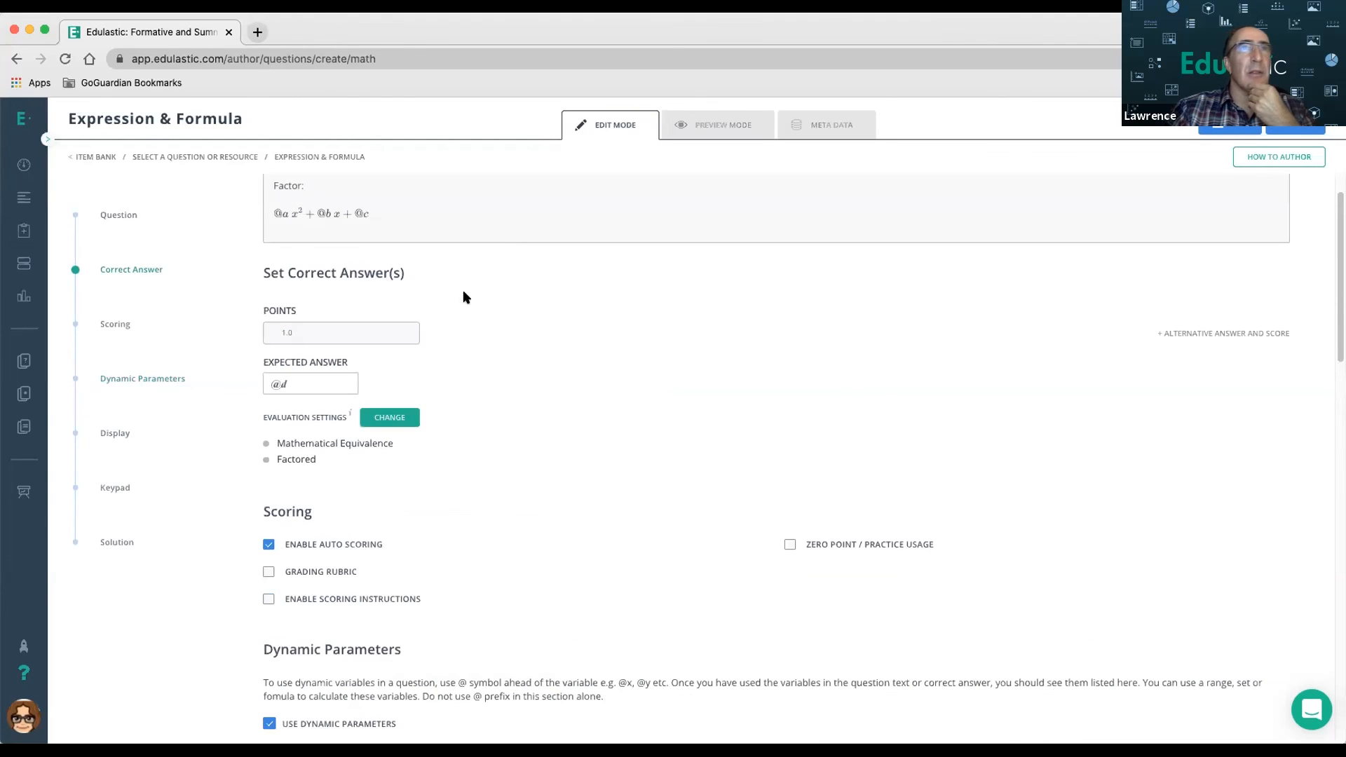
{"action": "left_click", "coordinate": [319, 379]}
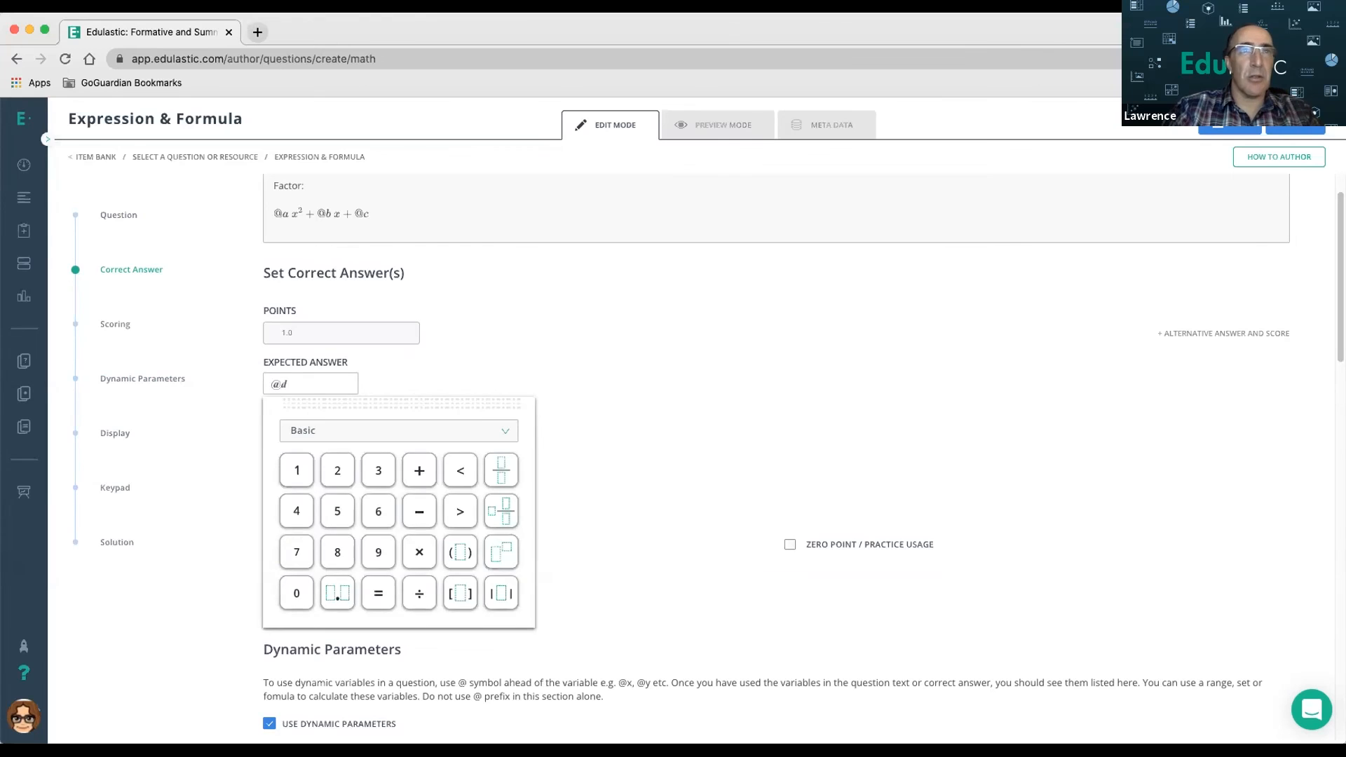
{"action": "key", "text": "BackSpace"}
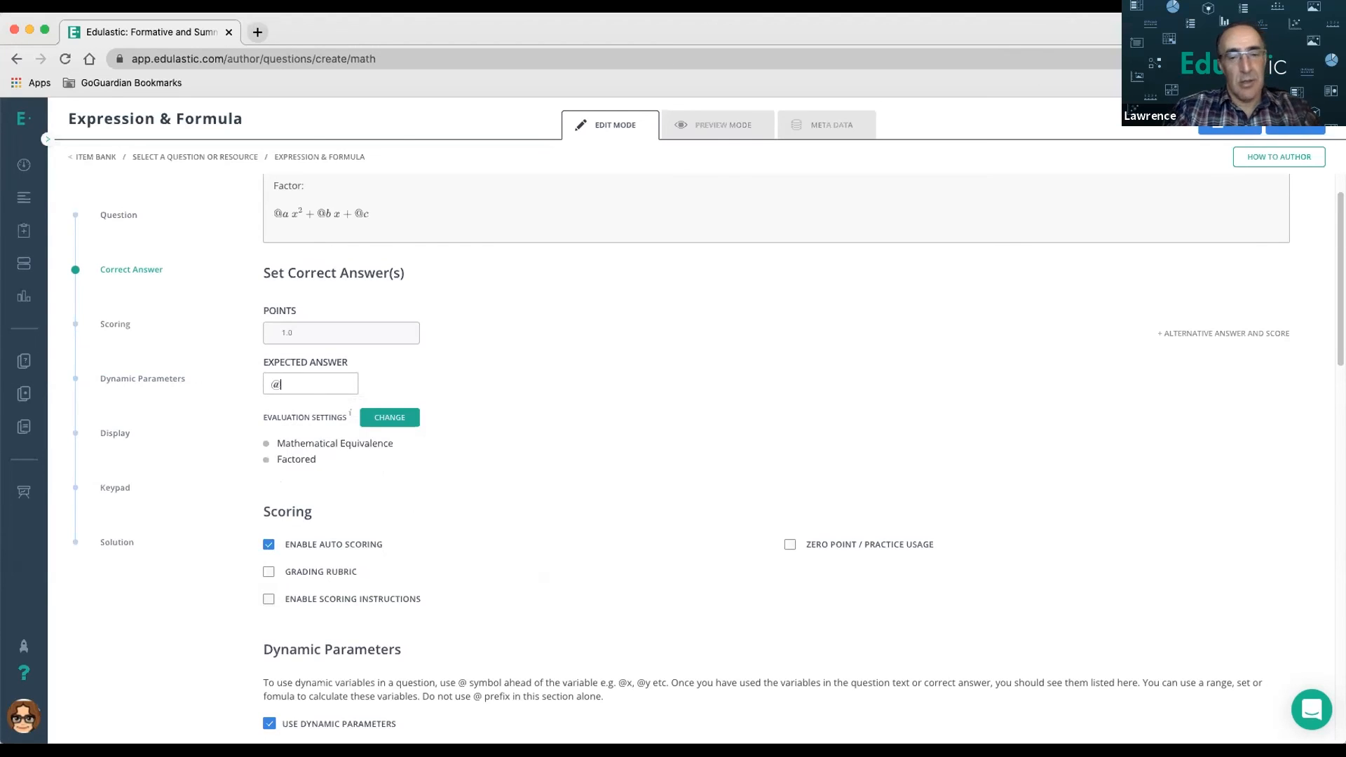
{"action": "type", "text": ")"}
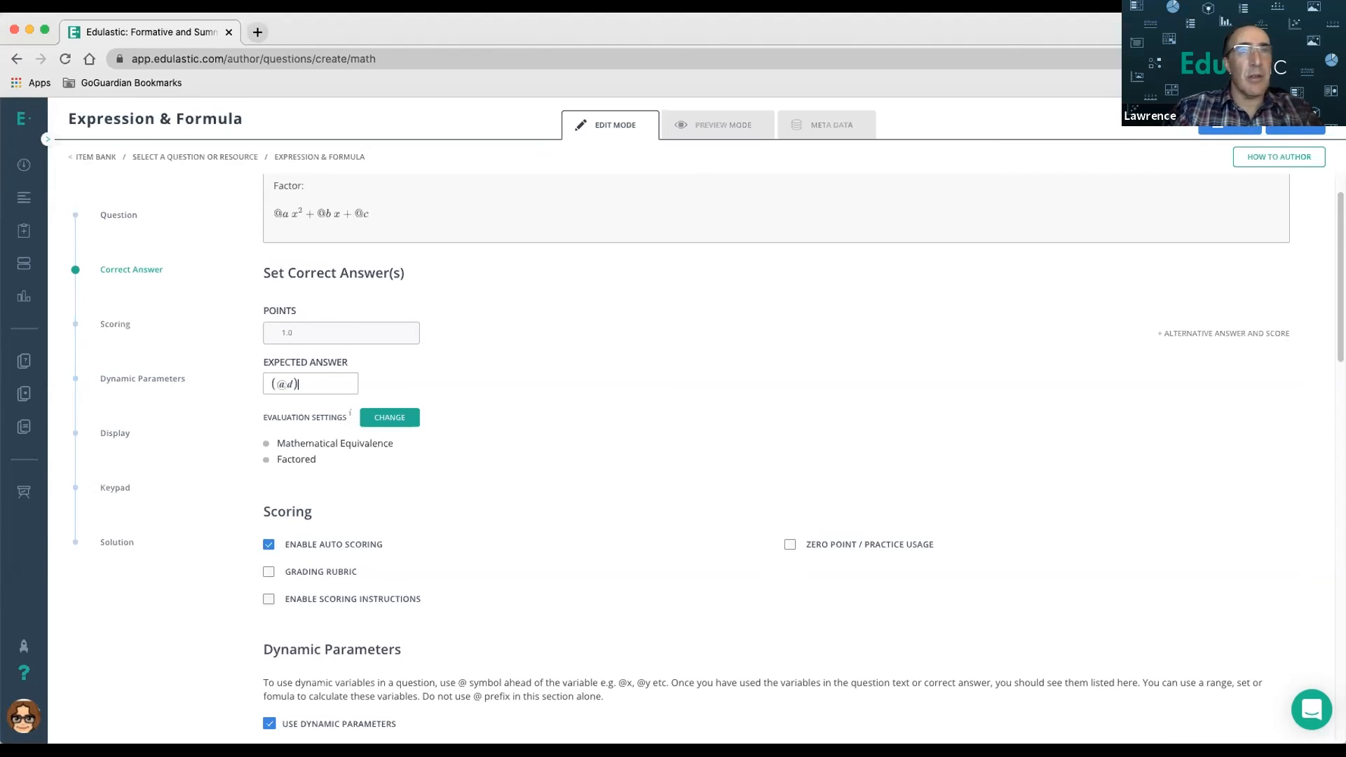
{"action": "type", "text": "(@e)"}
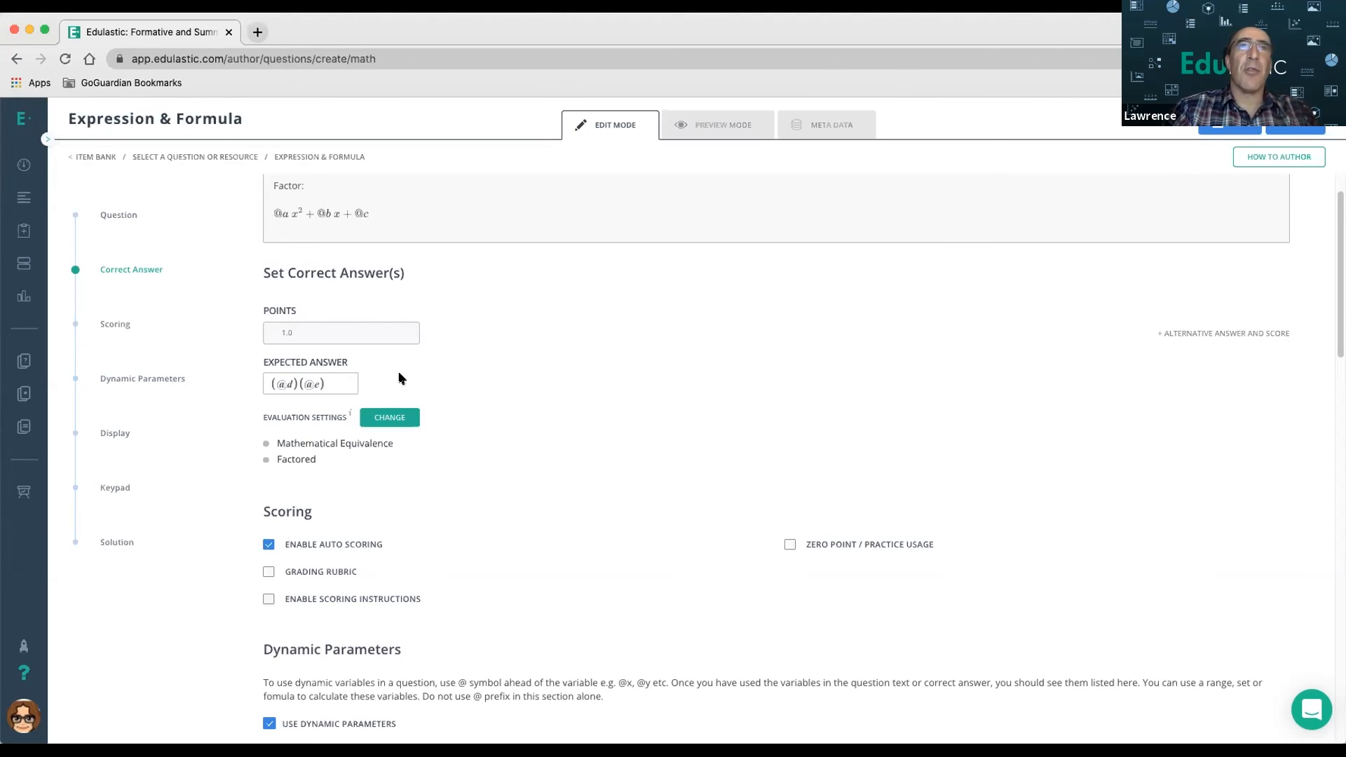
- Set the variable type of dynamic parameters d and e to Formula
{"action": "scroll", "coordinate": [547, 355], "scroll_direction": "down", "scroll_amount": 5}
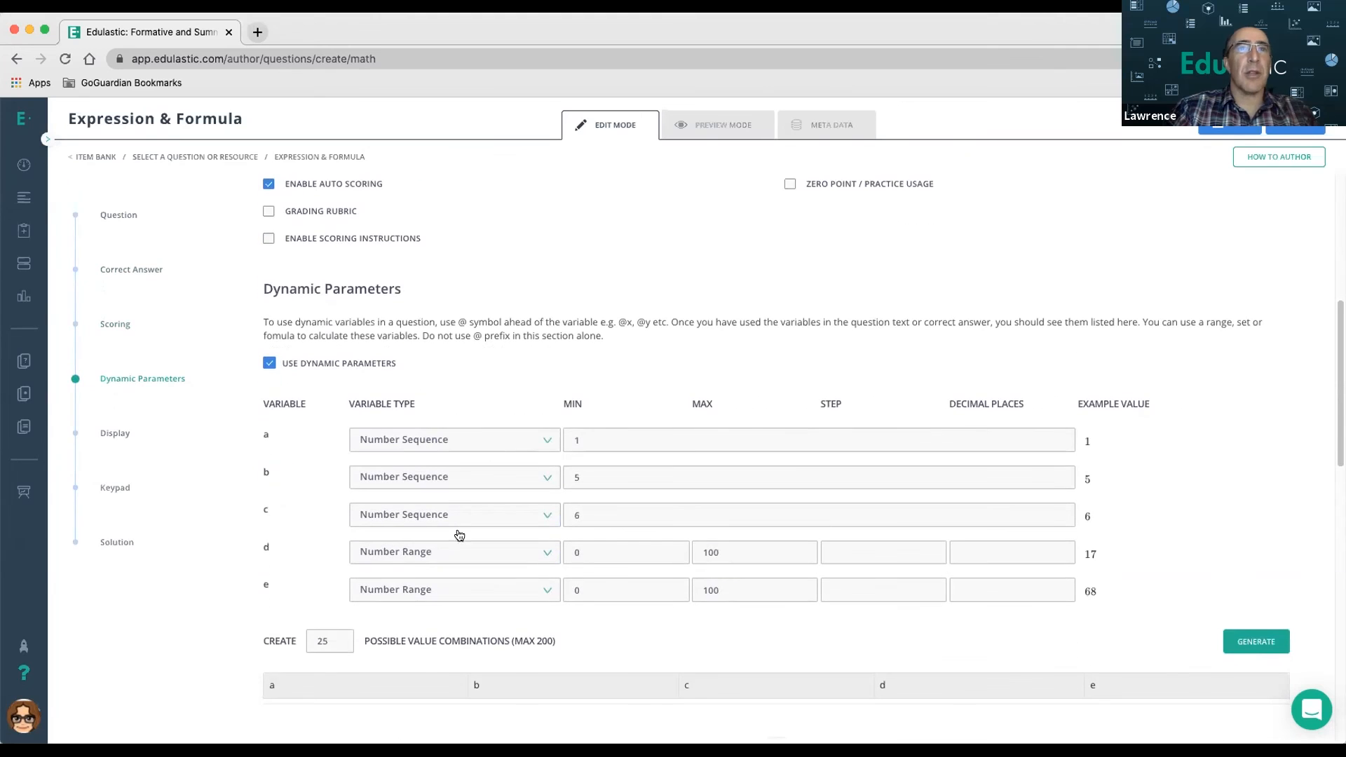
{"action": "left_click", "coordinate": [396, 553]}
{"action": "left_click", "coordinate": [383, 685]}
{"action": "left_click", "coordinate": [393, 593]}
{"action": "left_click", "coordinate": [391, 722]}
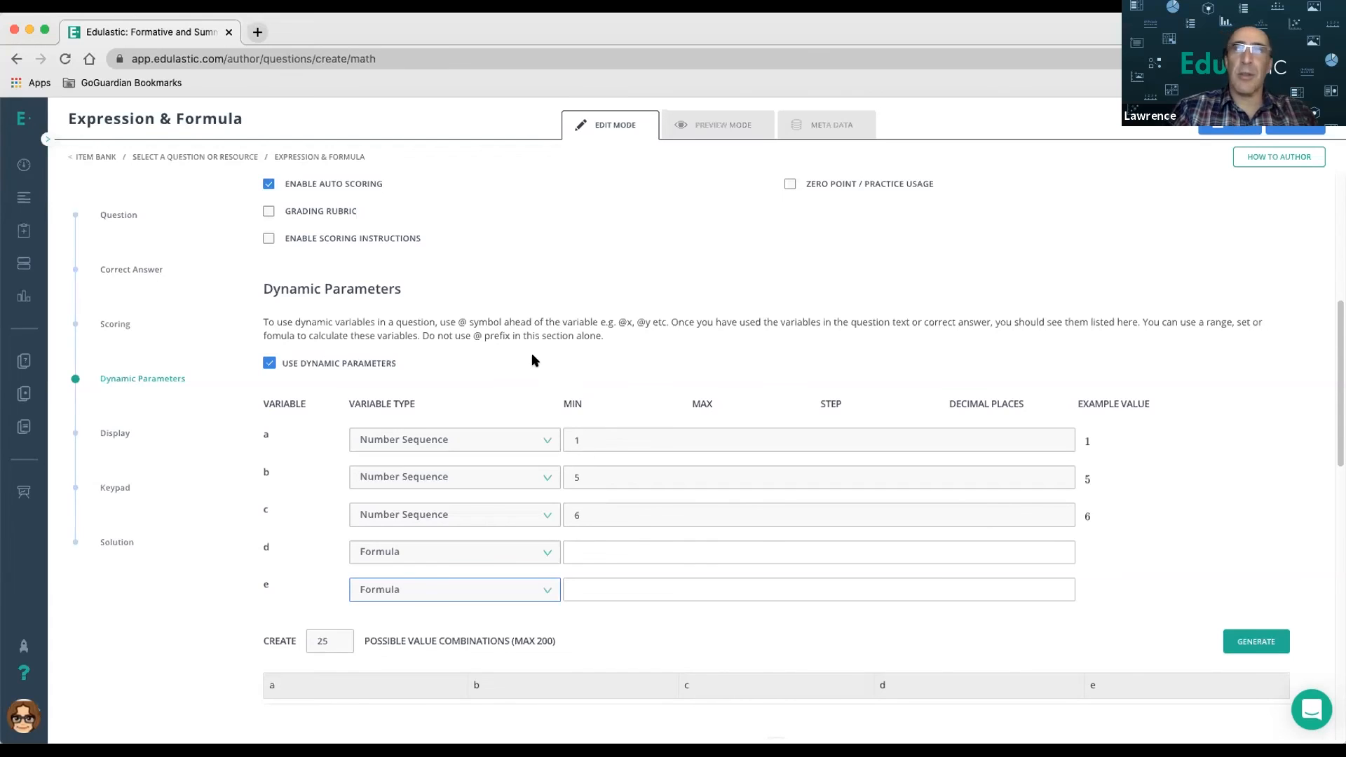
{"action": "scroll", "coordinate": [533, 357], "scroll_direction": "up", "scroll_amount": 5}
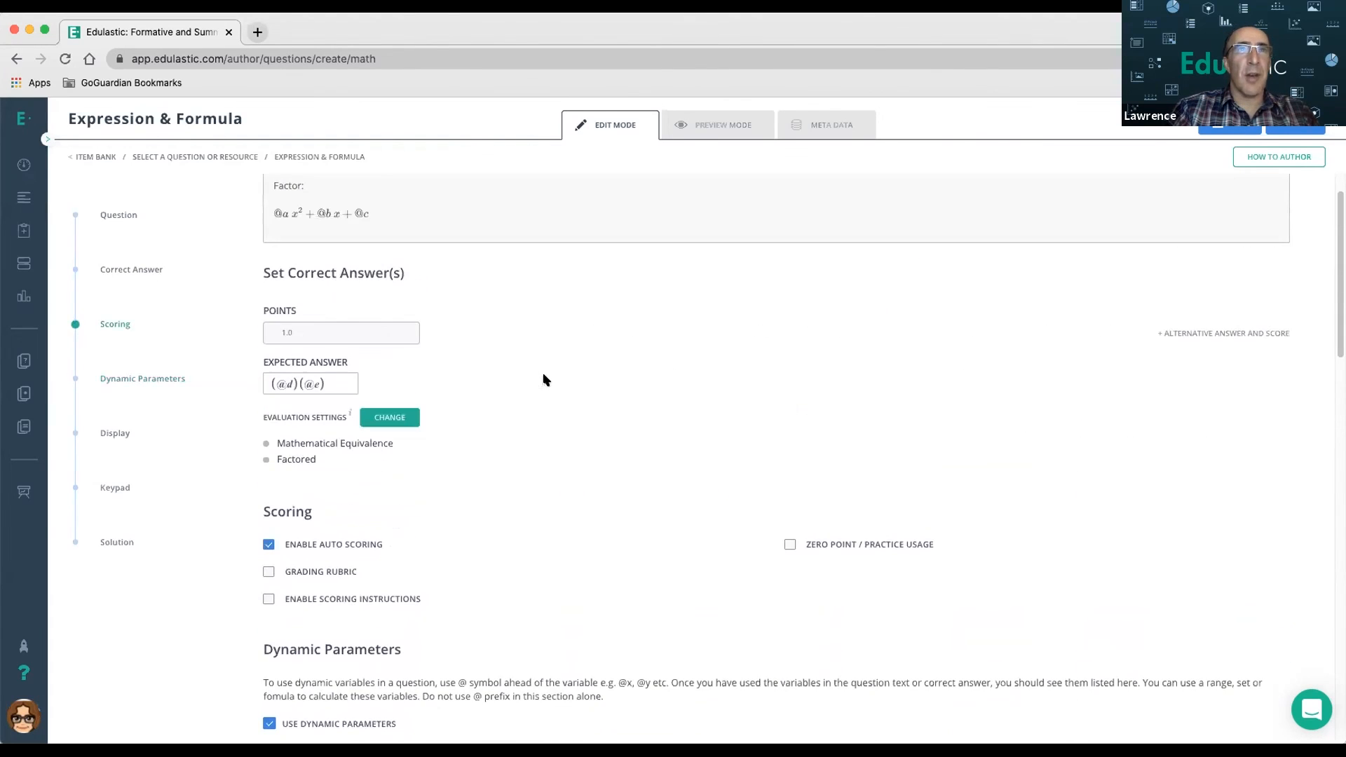